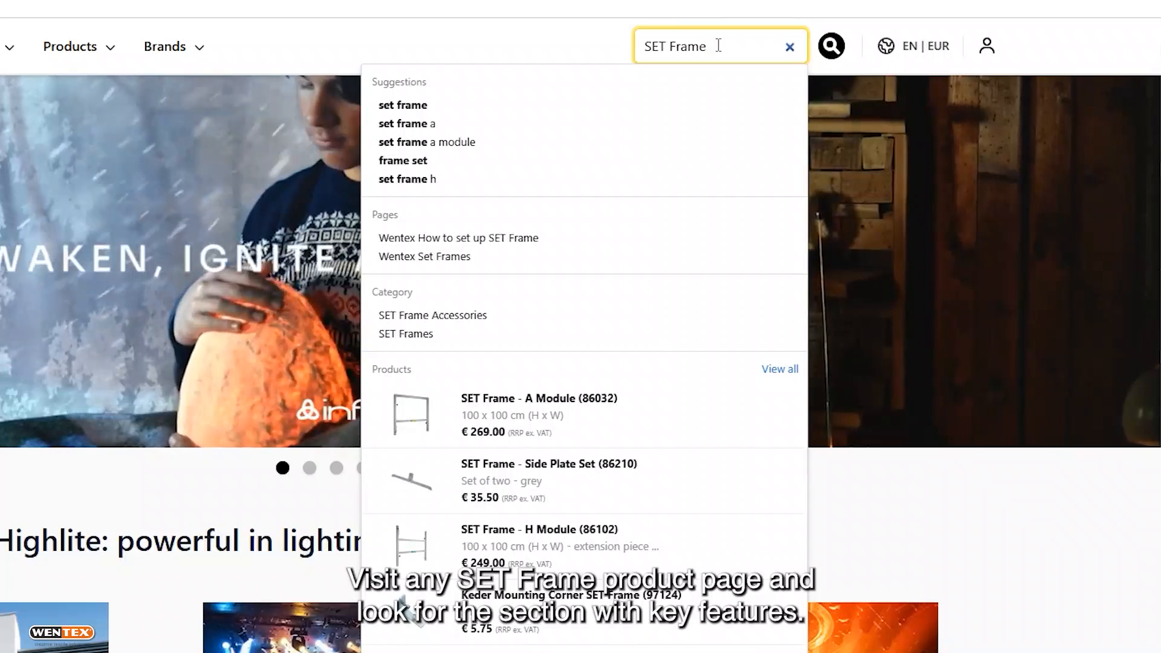
# Step: Open the SET Frame - A Module (86032) product page and go to the SET Frame Configurator from it
pyautogui.click(514, 416)
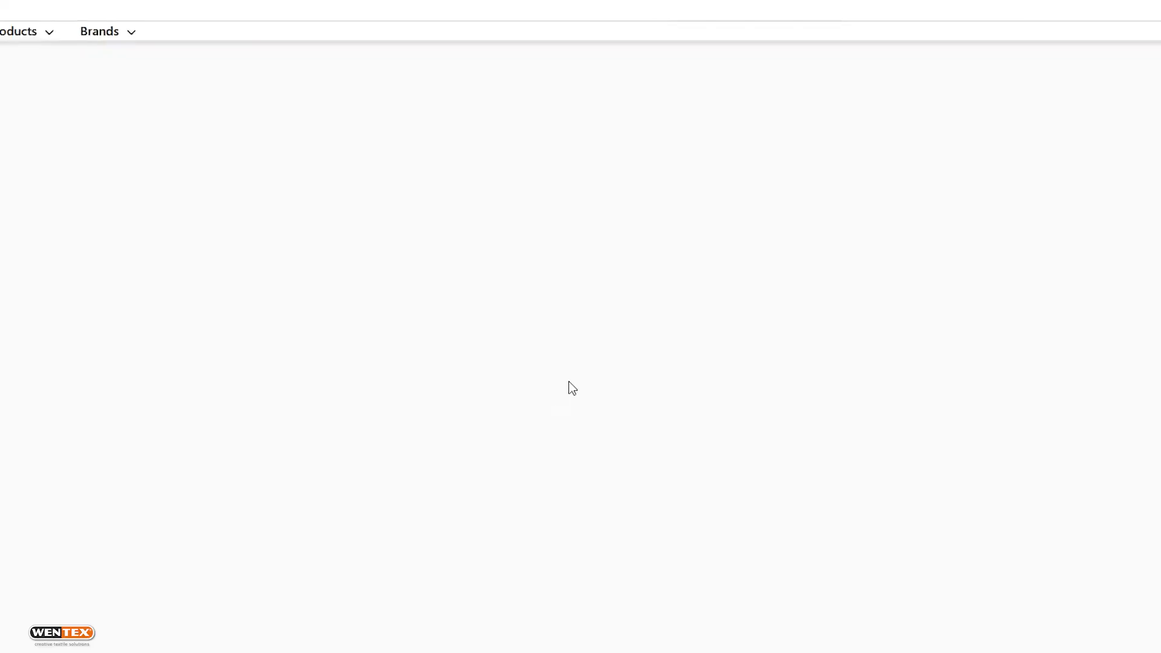
pyautogui.scroll(-3, 682, 330)
pyautogui.scroll(-6, 682, 327)
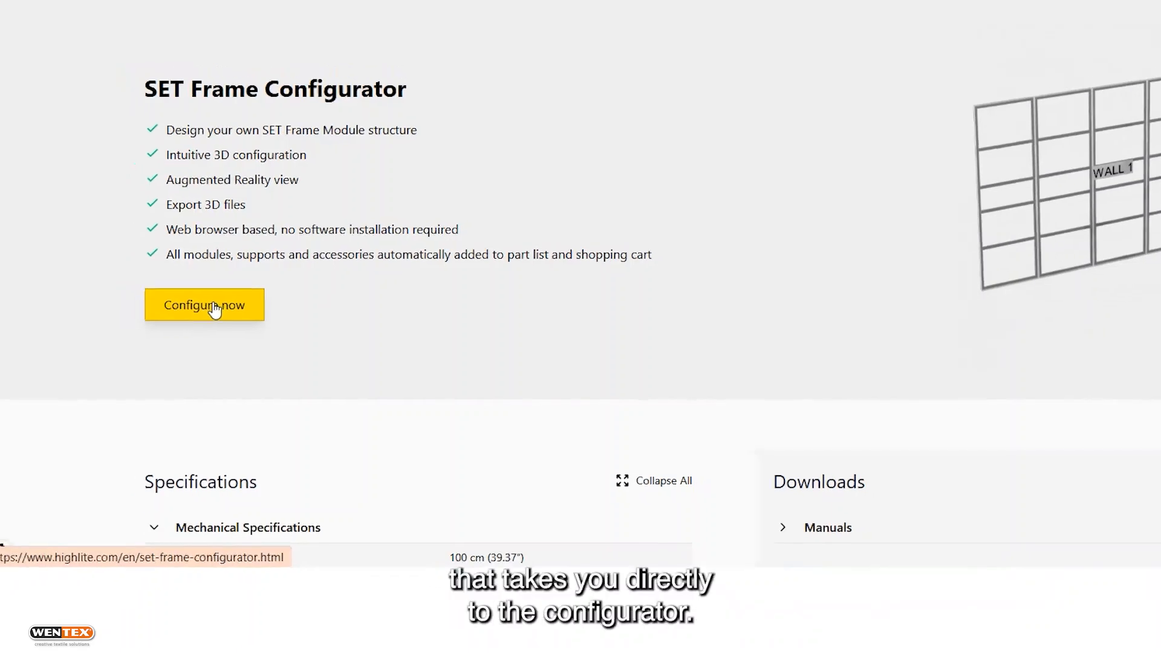
pyautogui.click(187, 293)
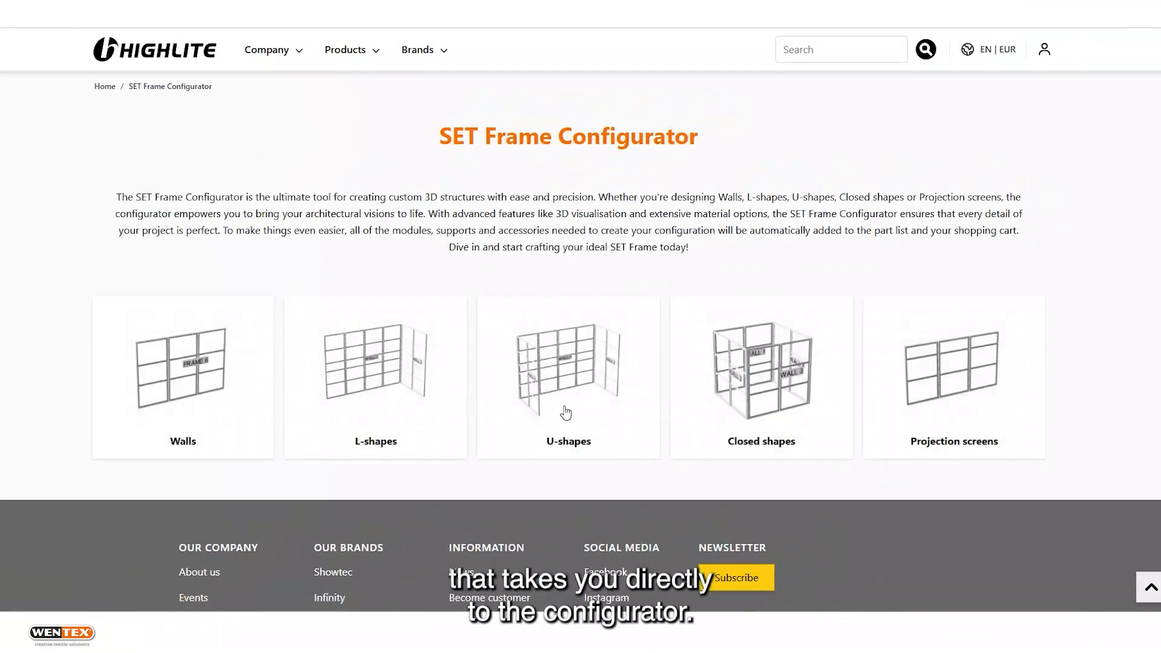
# Step: Search for "SET Frame", open the Wentex Set Frames page and continue to the SET Frame Configurator from its Discover more link
pyautogui.click(822, 49)
pyautogui.write('SET')
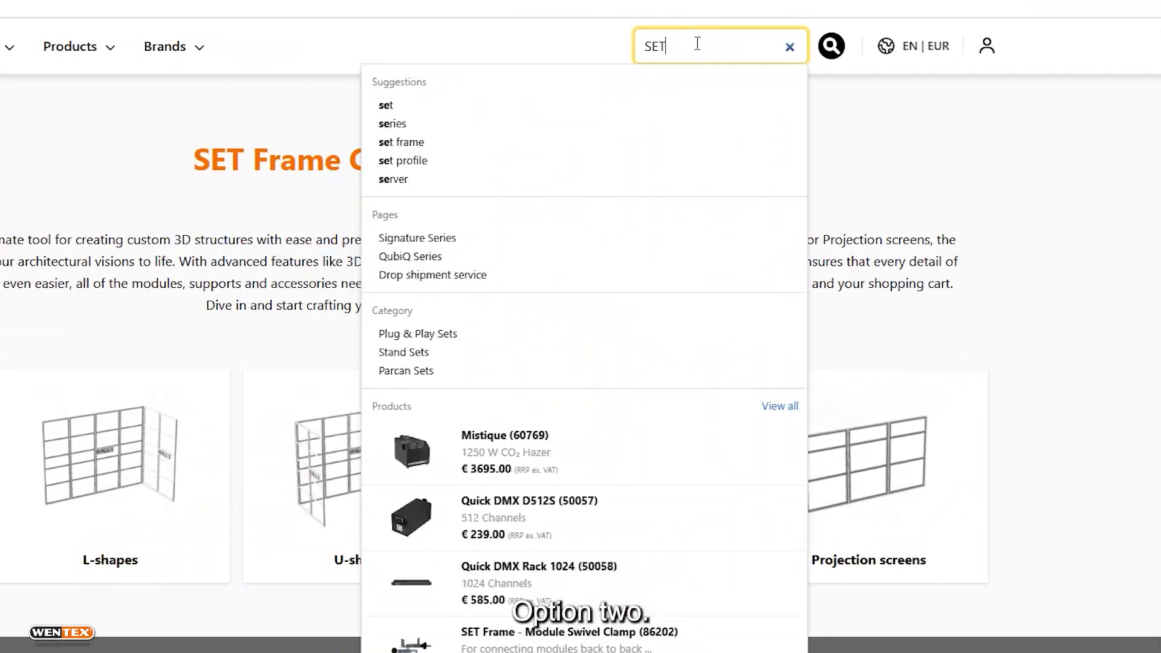
pyautogui.write(' Frame')
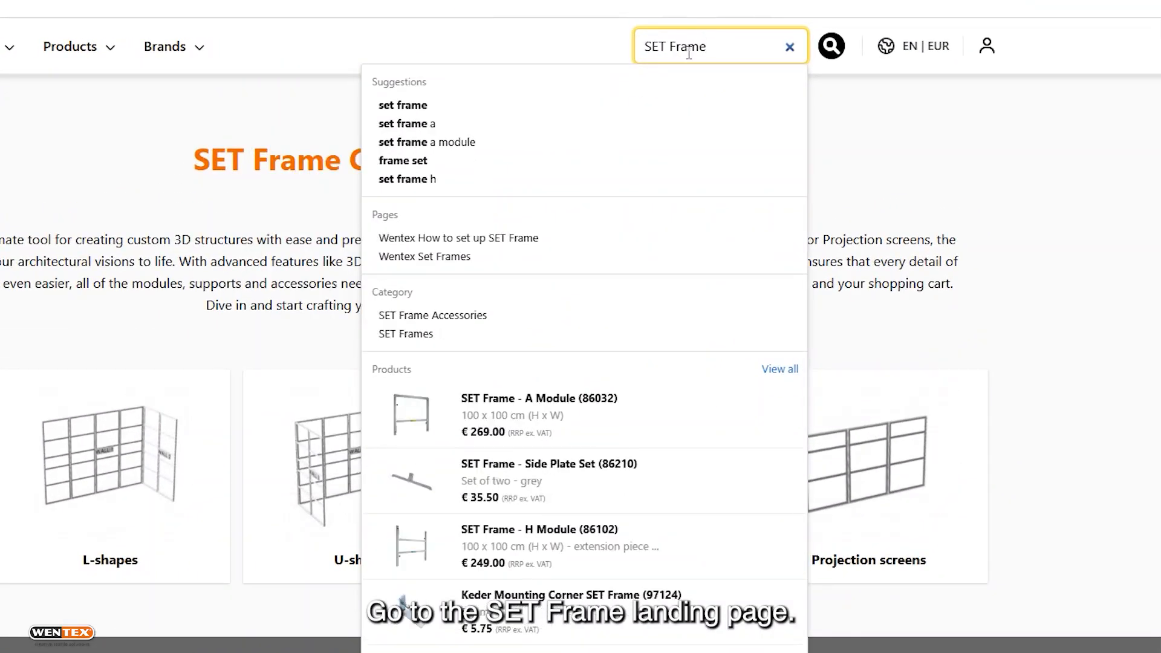
pyautogui.click(466, 257)
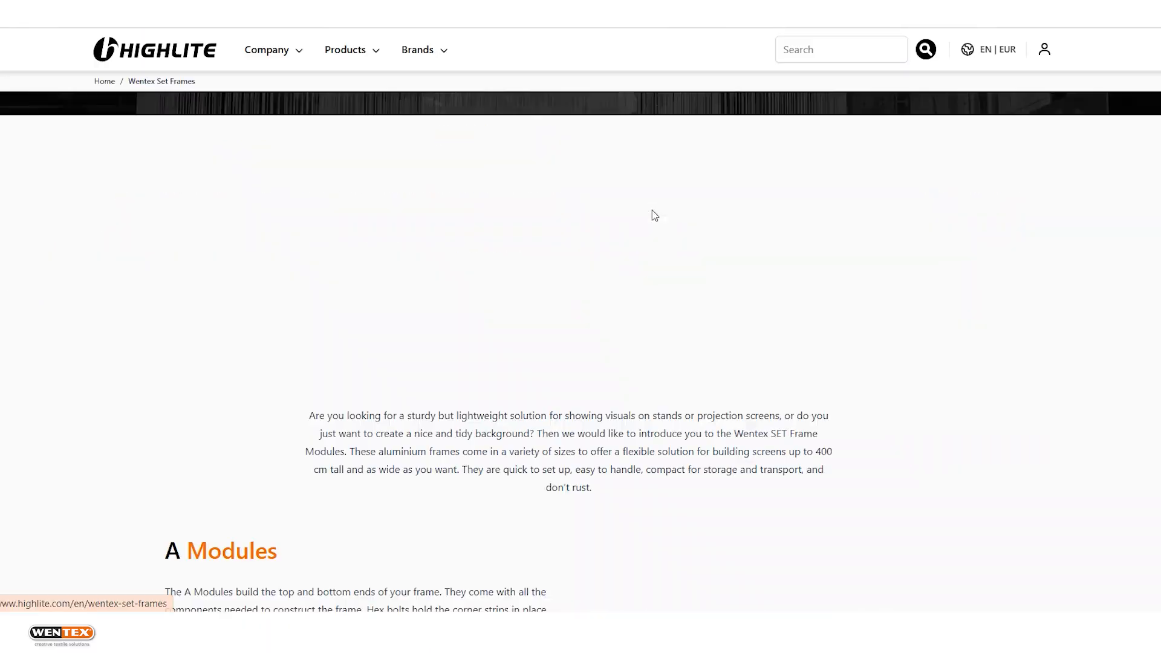
pyautogui.scroll(-15, 653, 212)
pyautogui.scroll(-20, 657, 209)
pyautogui.scroll(-2, 654, 205)
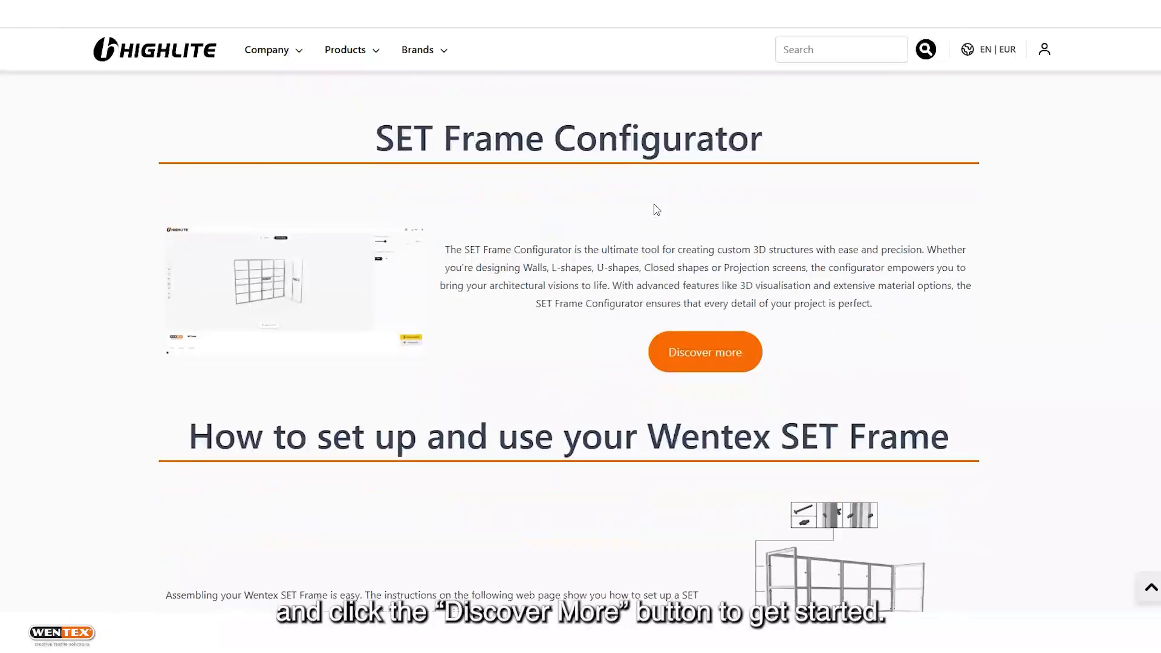
pyautogui.click(678, 357)
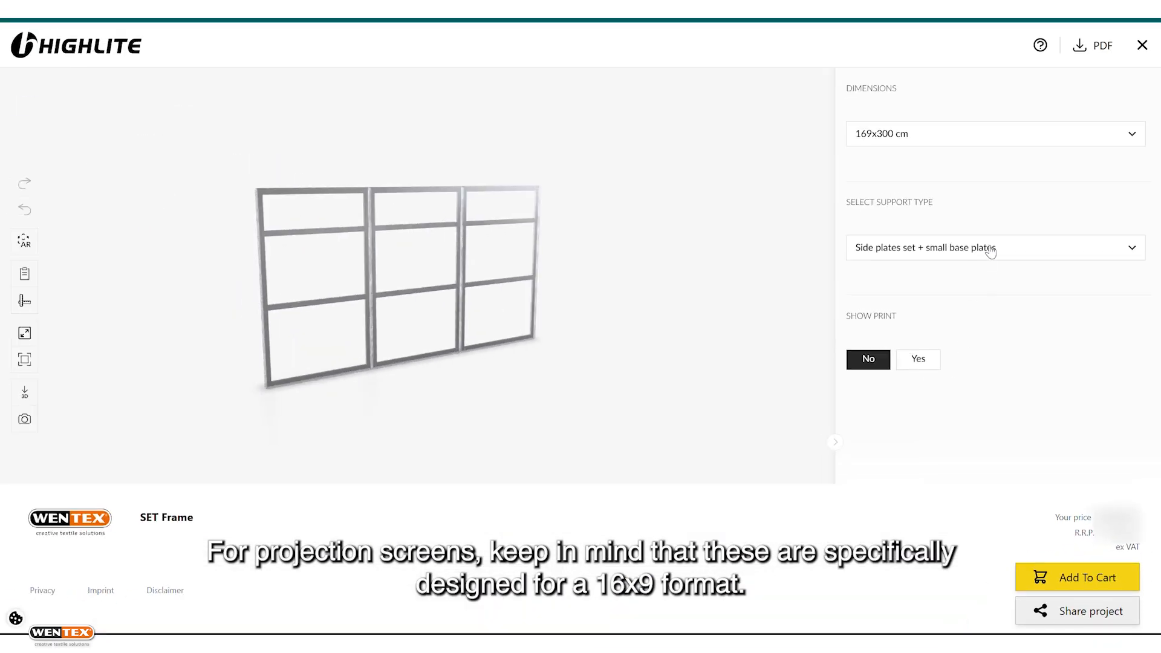
# Step: Review the size options available for the projection screen
pyautogui.click(981, 142)
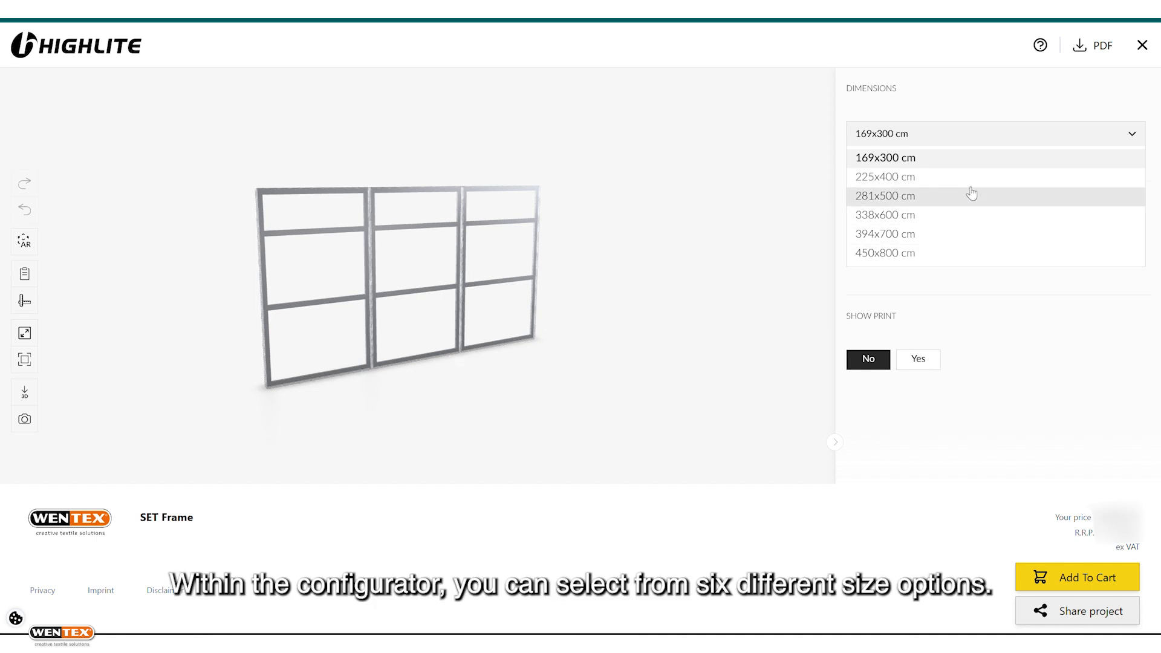
pyautogui.click(973, 152)
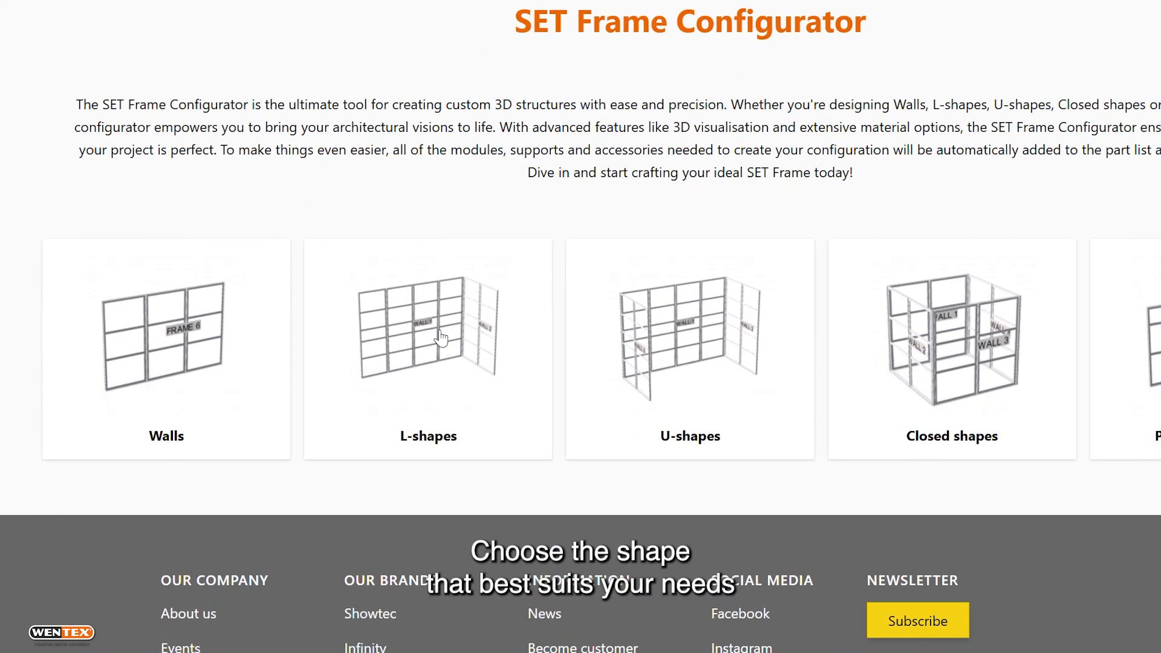
# Step: Open the L-shapes configurator and agree to the disclaimer
pyautogui.click(440, 336)
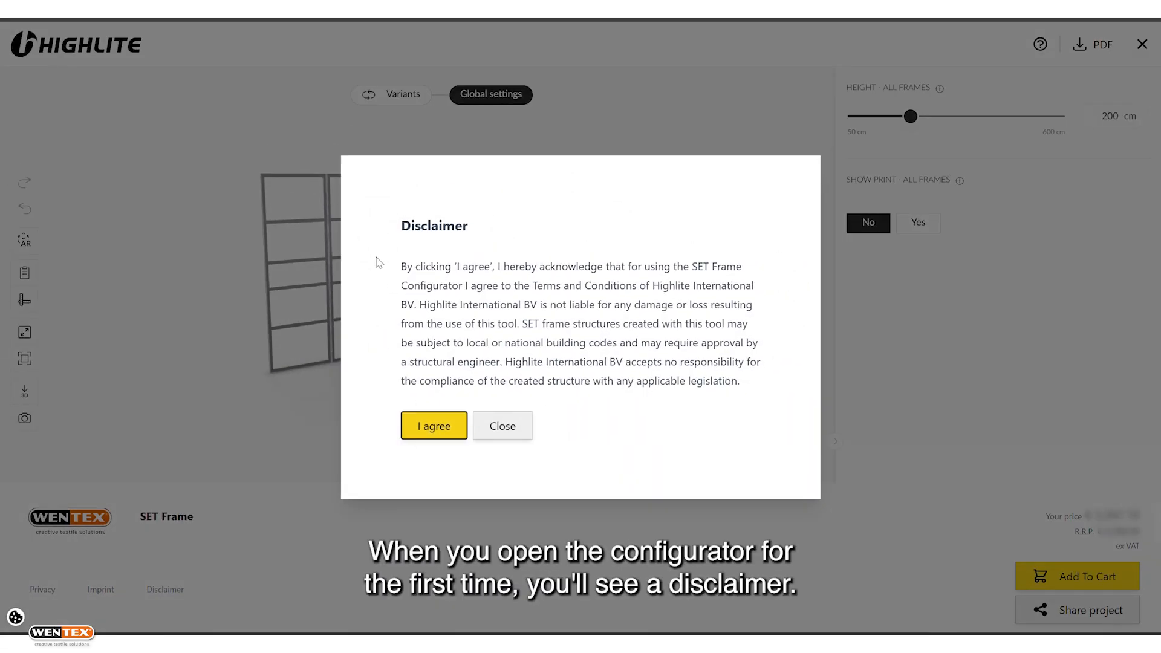
pyautogui.click(438, 425)
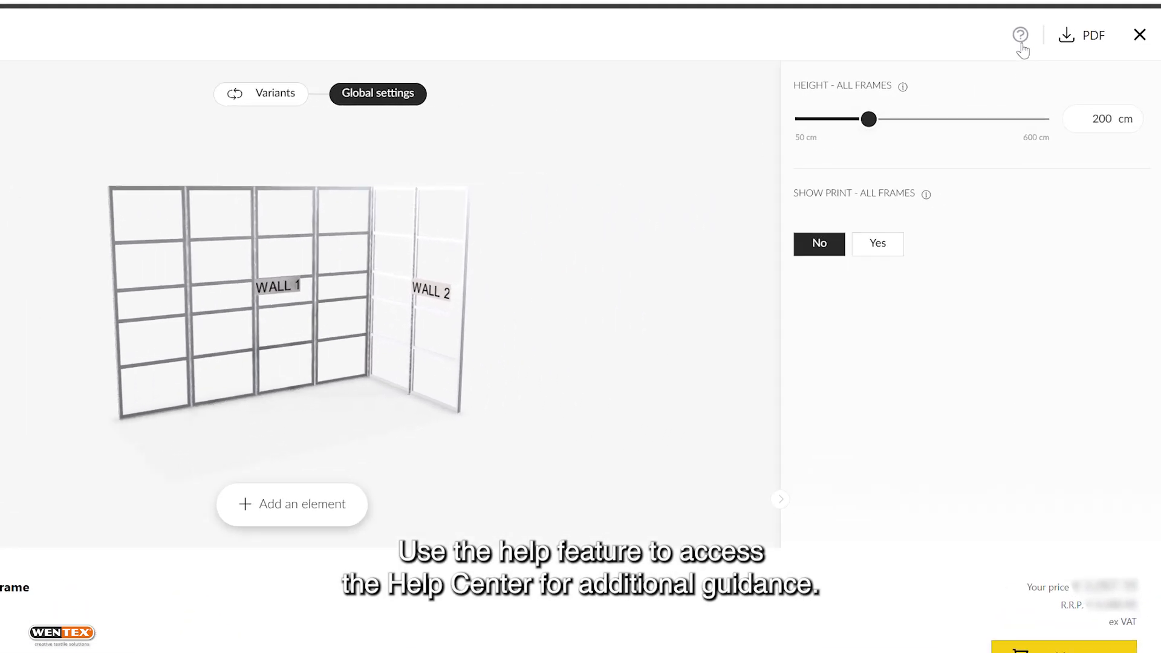
# Step: Look through the Adding elements and Part List walkthroughs in the Help Center and close it
pyautogui.click(1040, 46)
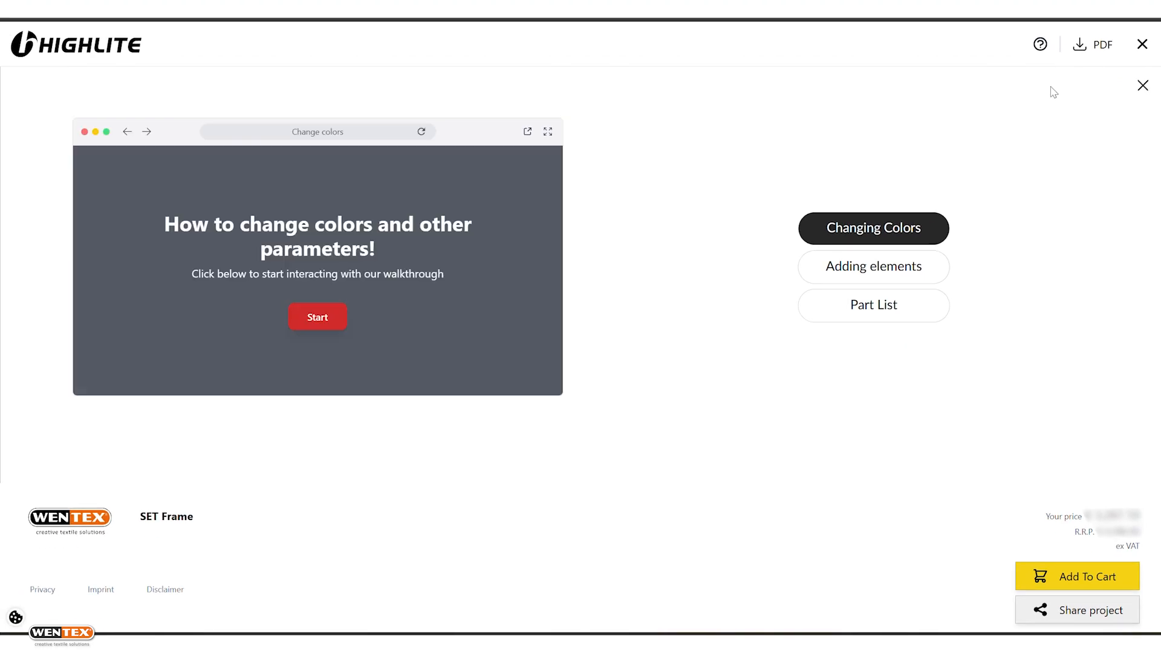
pyautogui.click(829, 266)
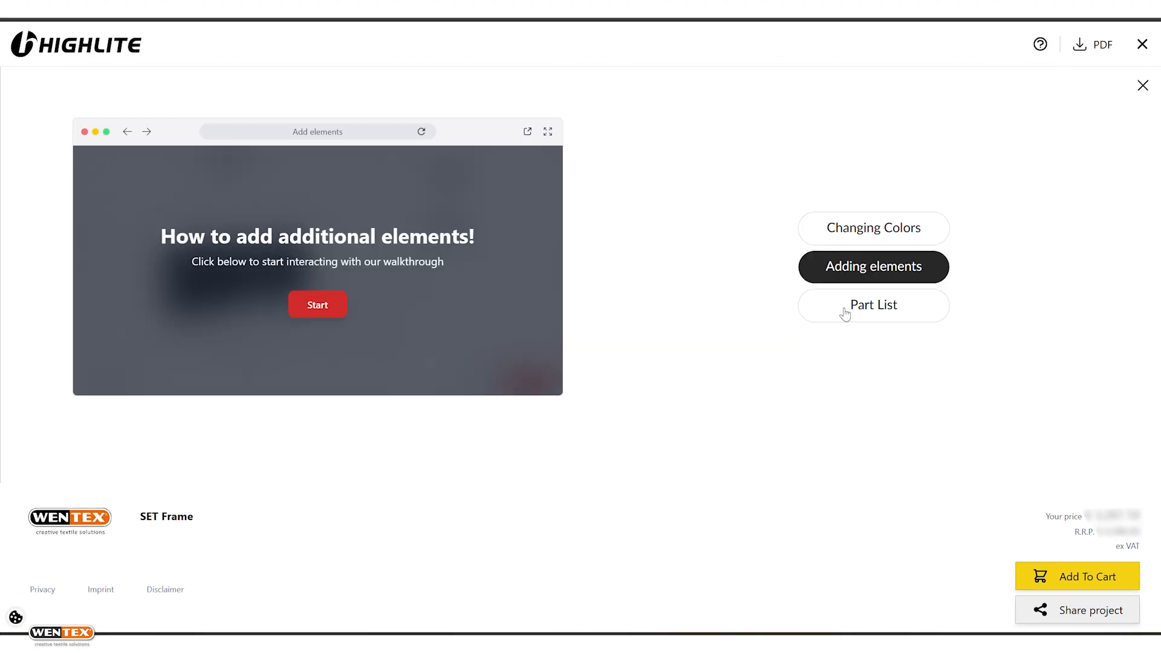
pyautogui.click(845, 312)
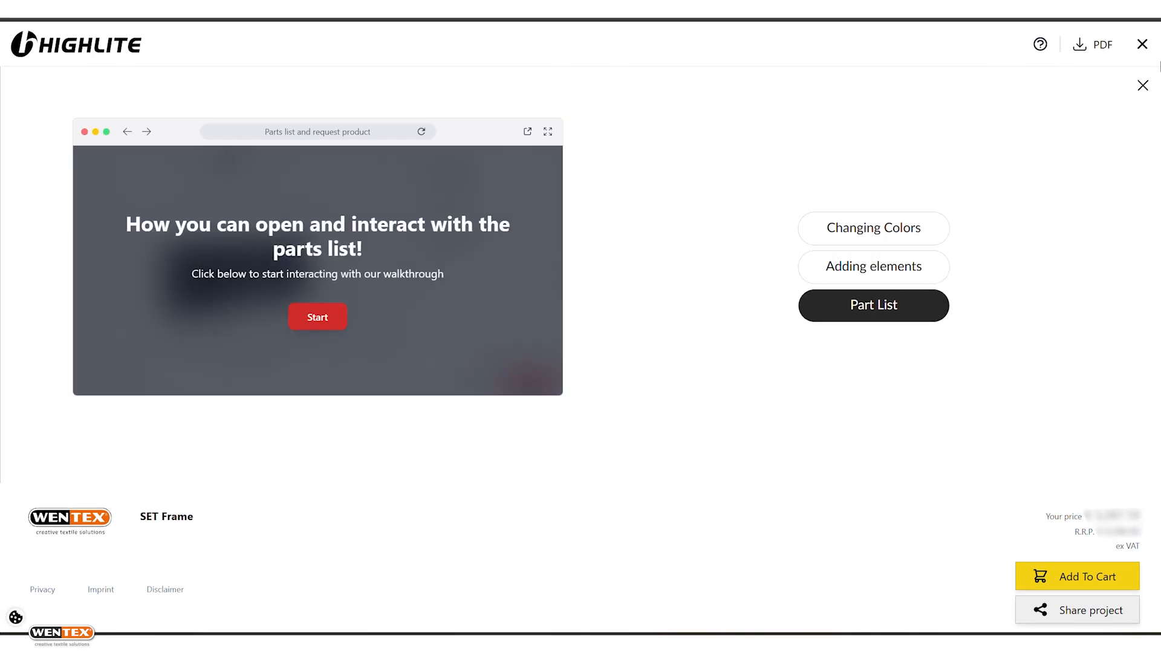
pyautogui.click(1142, 86)
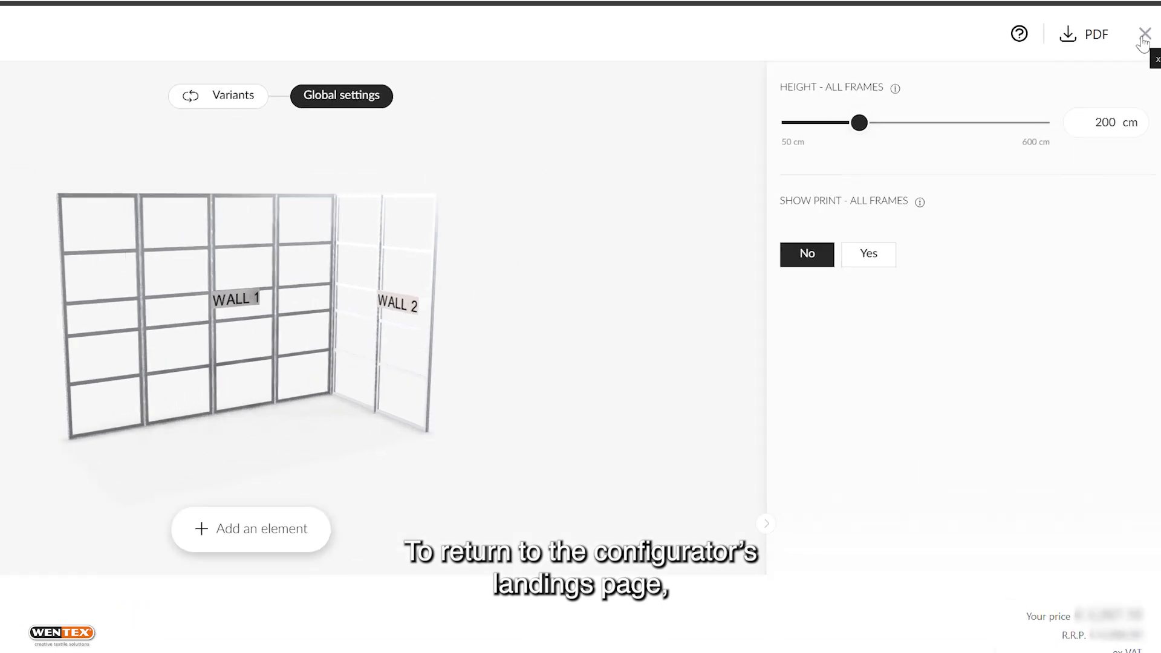
# Step: Export the configuration as a PDF and copy the project's share link
pyautogui.click(1105, 48)
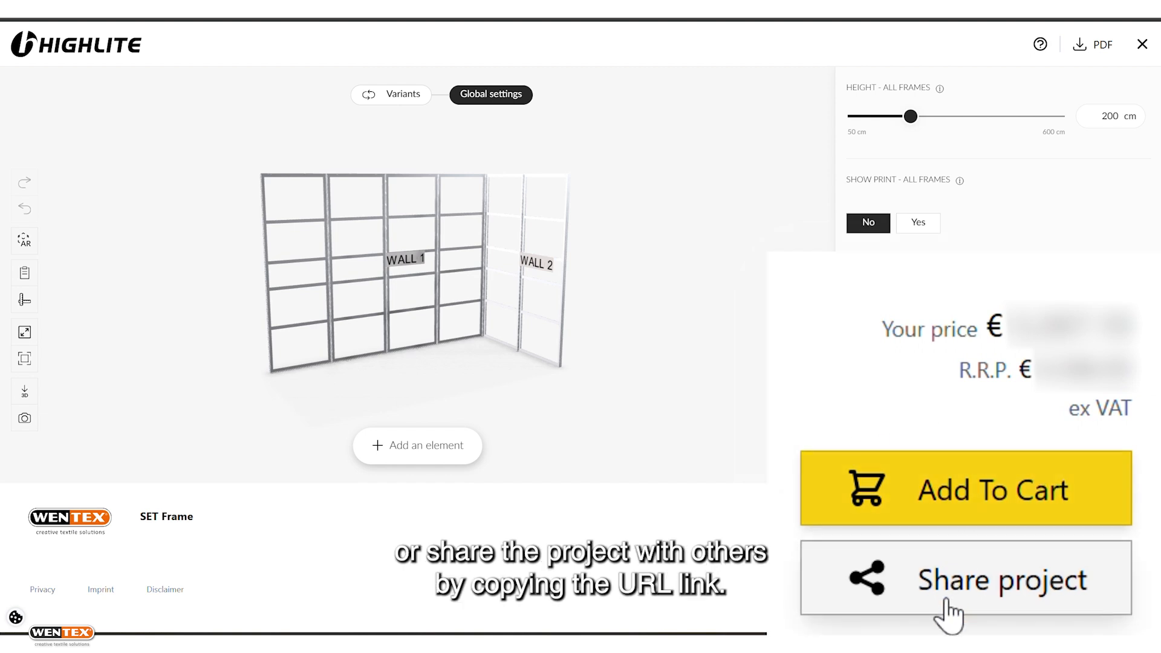
pyautogui.click(1070, 615)
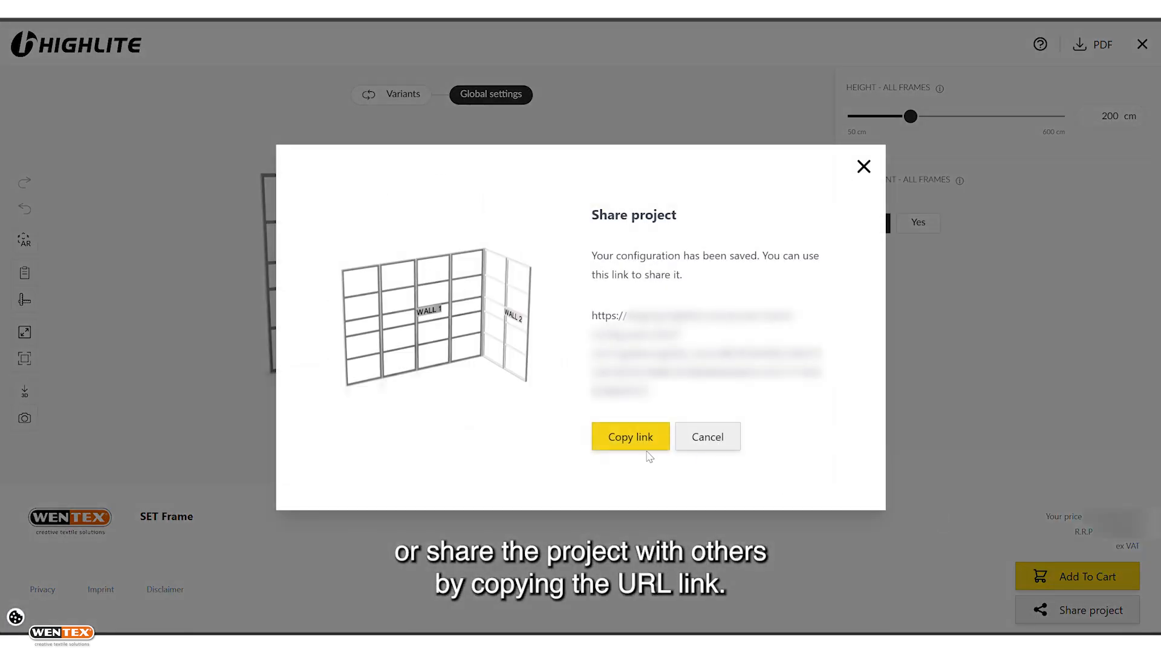
pyautogui.click(608, 445)
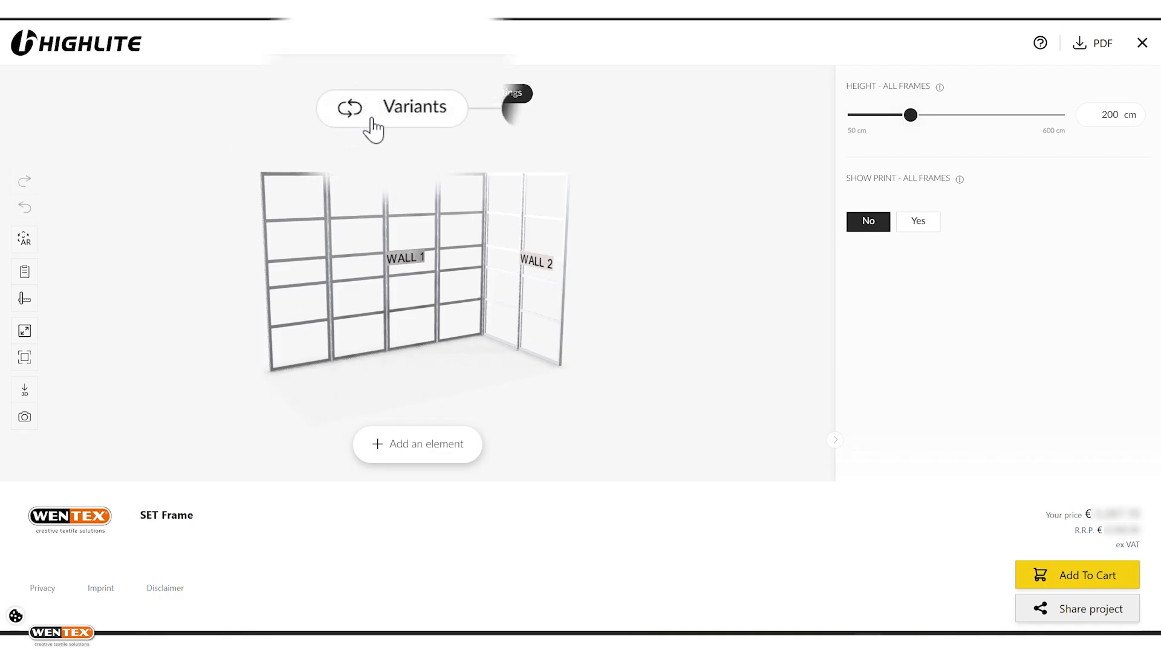
# Step: Check the available L-shape variants and set the height of all frames to 250 cm
pyautogui.click(387, 94)
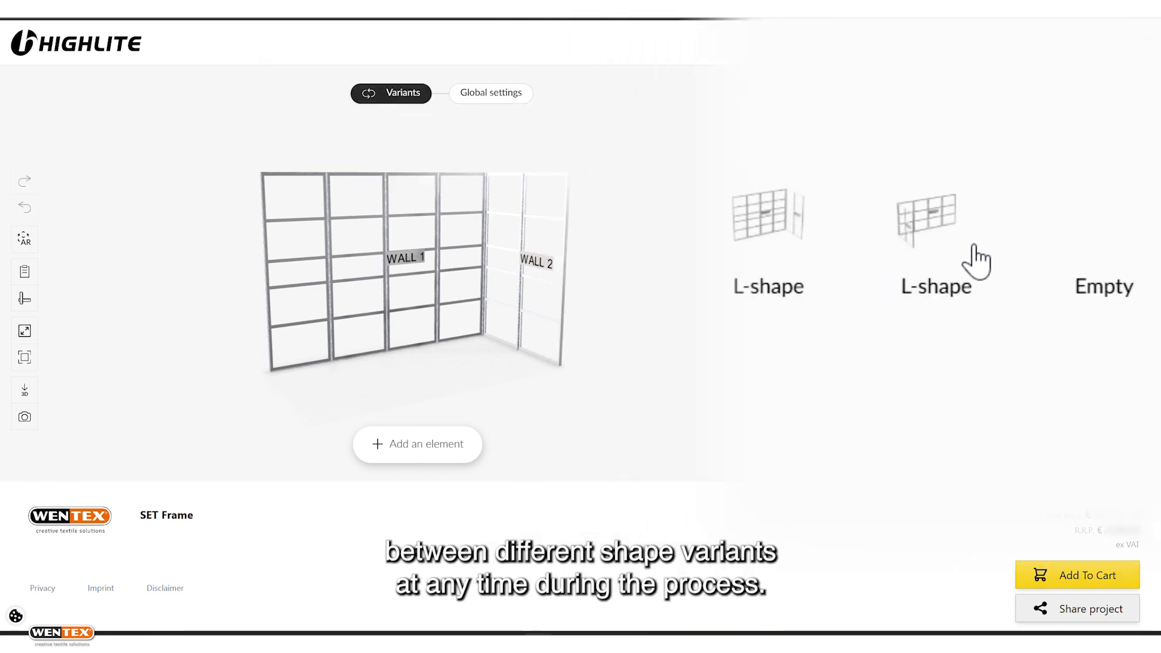
pyautogui.click(490, 92)
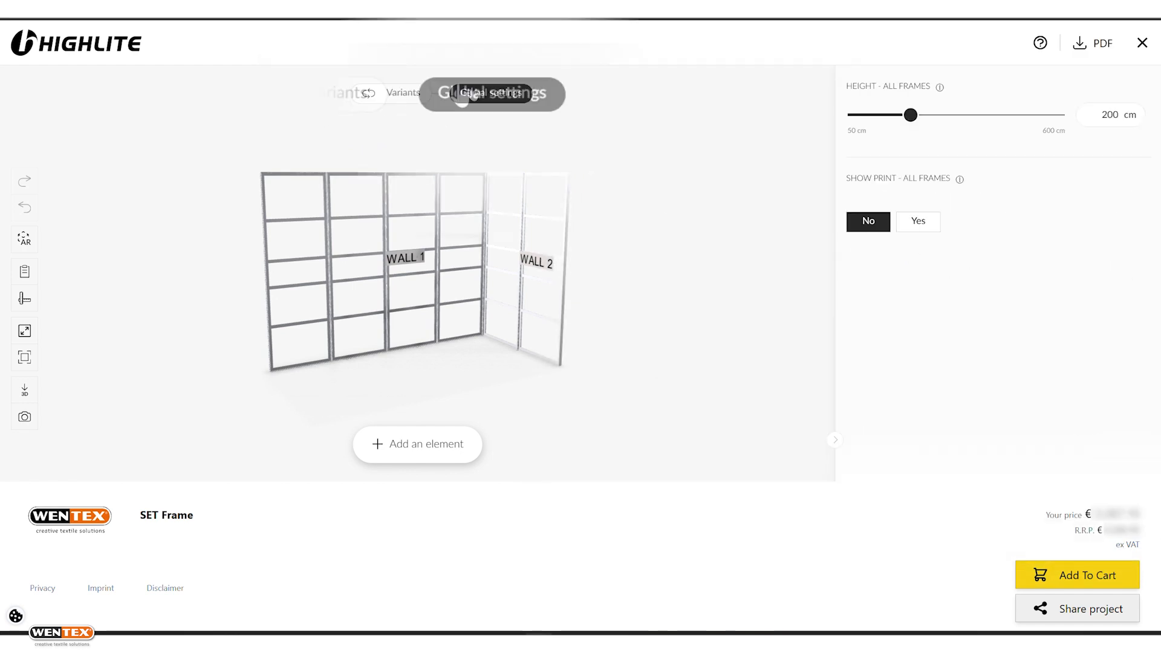
pyautogui.moveTo(911, 115)
pyautogui.mouseDown()
pyautogui.moveTo(869, 126)
pyautogui.moveTo(928, 117)
pyautogui.mouseUp()
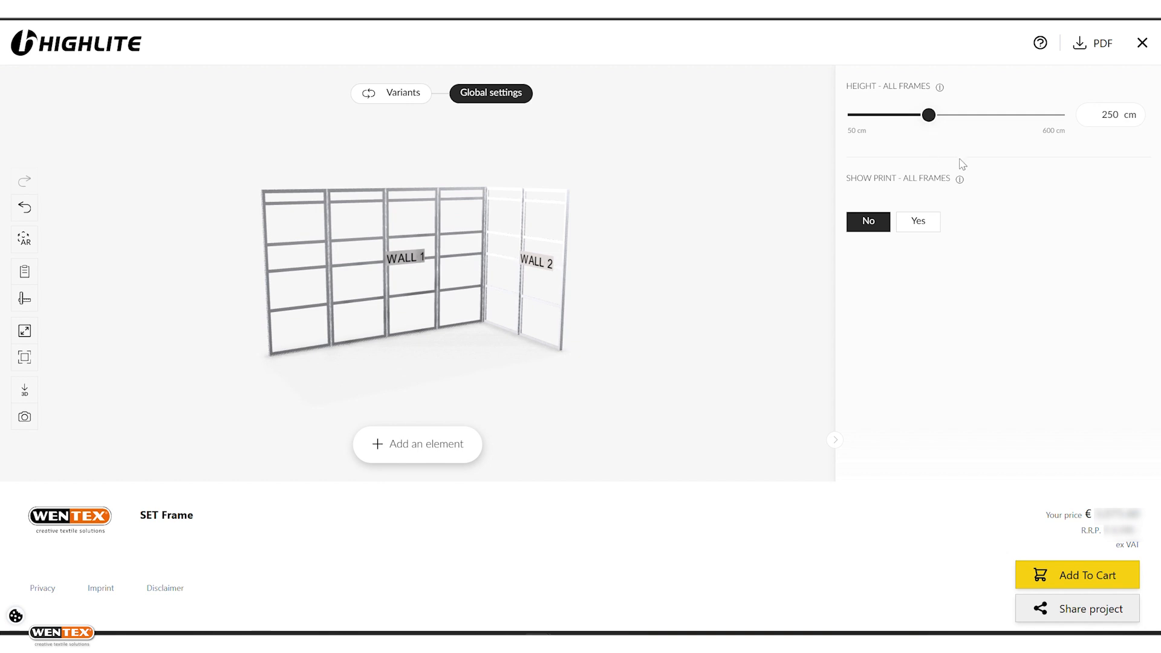
# Step: Preview the structure from another angle with prints shown on all frames, and hide the prints again
pyautogui.click(921, 229)
pyautogui.moveTo(741, 260)
pyautogui.mouseDown()
pyautogui.moveTo(606, 280)
pyautogui.moveTo(635, 288)
pyautogui.moveTo(731, 262)
pyautogui.mouseUp()
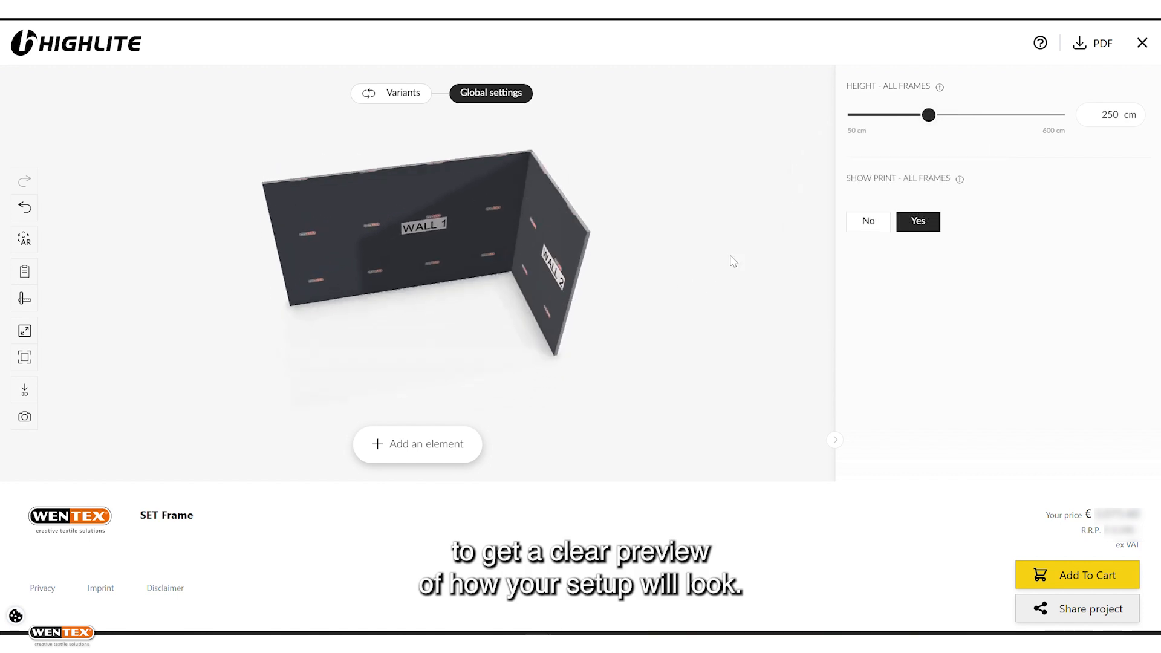
pyautogui.click(876, 224)
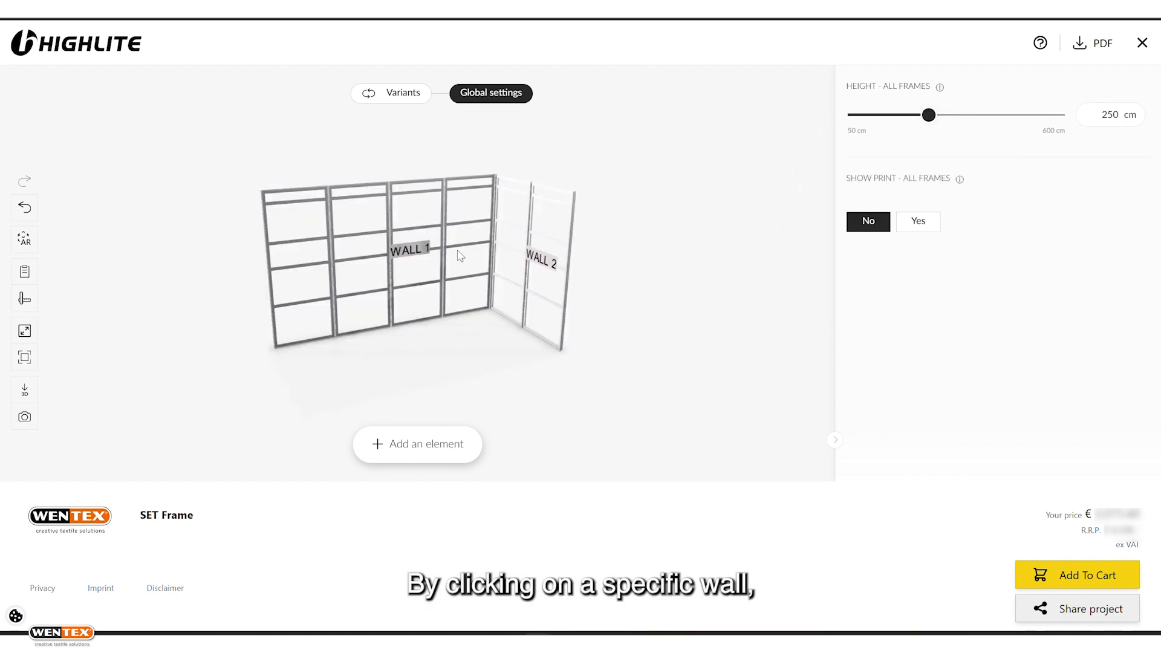
# Step: Set the width of Wall 1 to 325 cm, keeping its height at 250 cm
pyautogui.click(460, 256)
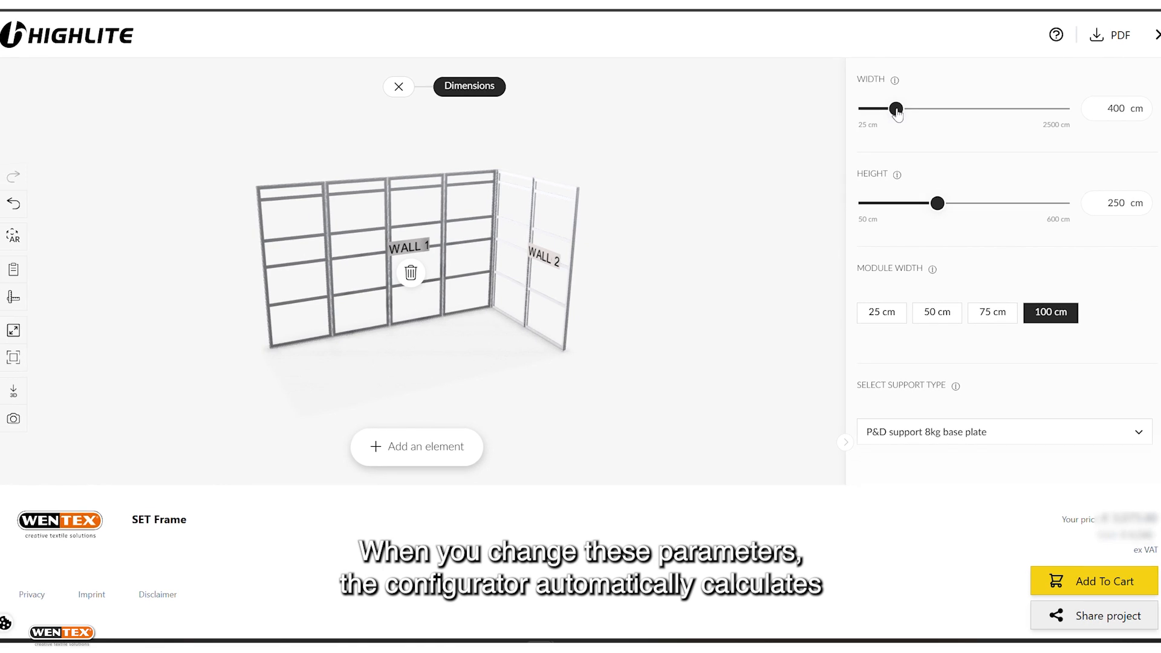
pyautogui.moveTo(896, 112)
pyautogui.mouseDown()
pyautogui.moveTo(926, 113)
pyautogui.moveTo(894, 121)
pyautogui.mouseUp()
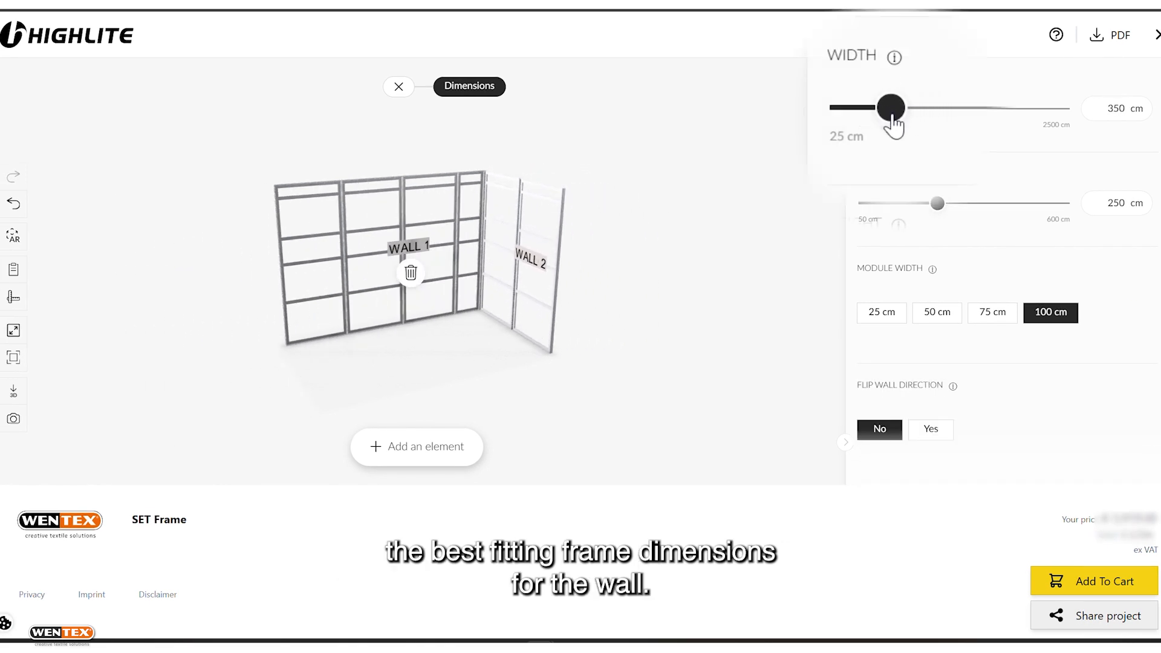
pyautogui.moveTo(946, 209)
pyautogui.mouseDown()
pyautogui.moveTo(982, 206)
pyautogui.moveTo(920, 202)
pyautogui.moveTo(936, 203)
pyautogui.mouseUp()
pyautogui.moveTo(887, 113); pyautogui.dragTo(892, 114)
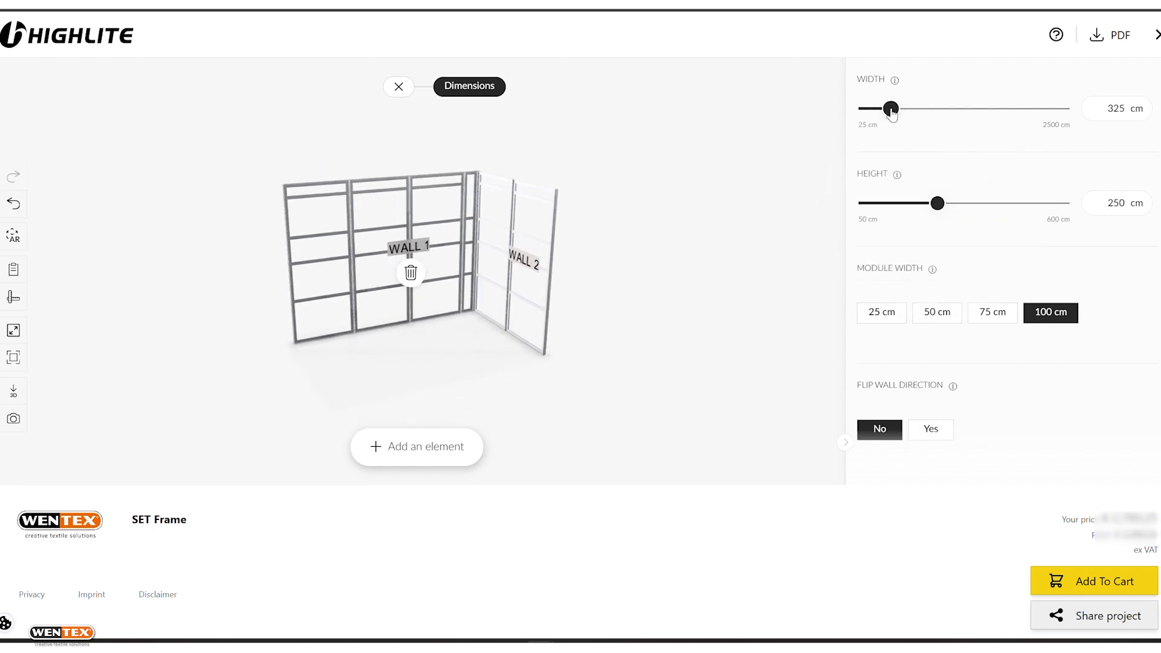
# Step: Try a 75 cm module width on Wall 1 and change it to 25 cm
pyautogui.click(993, 313)
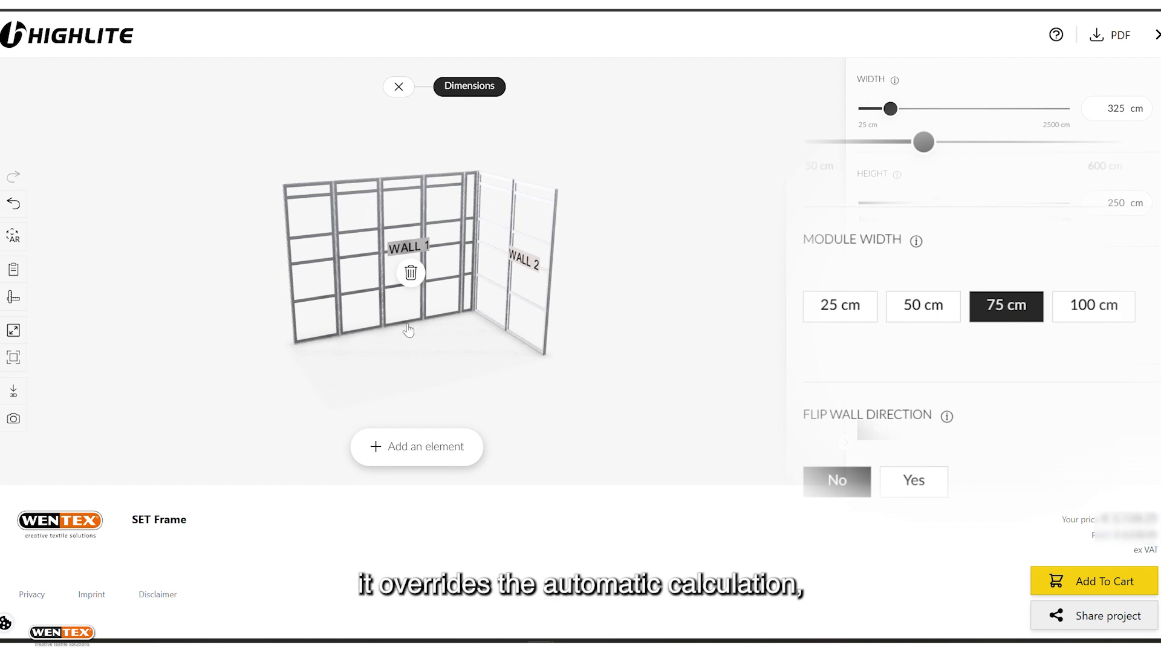
pyautogui.click(840, 304)
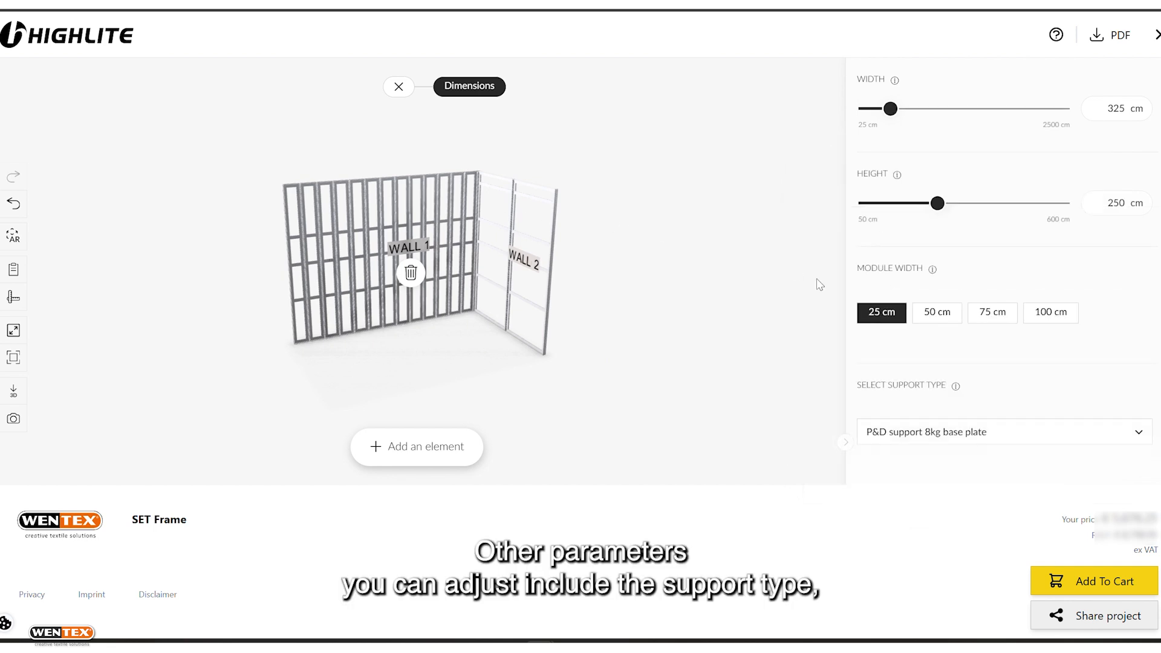
# Step: Review the support type options for Wall 1, leaving P&D support 8kg base plate selected
pyautogui.click(1138, 438)
pyautogui.scroll(-1, 1017, 457)
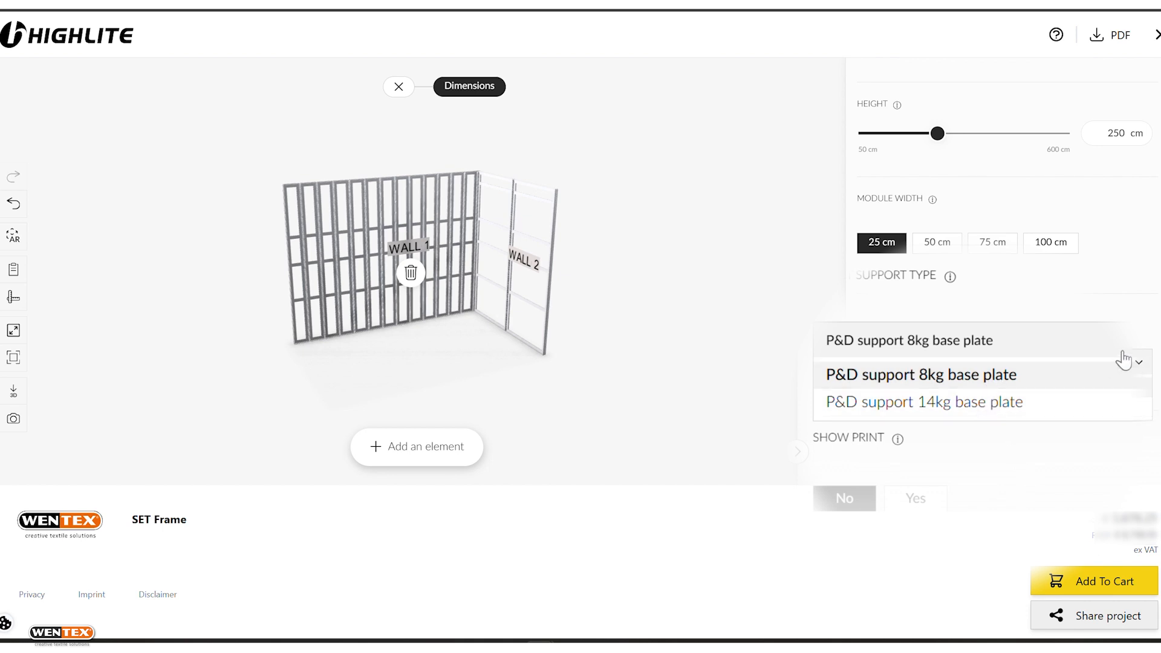
pyautogui.click(1138, 360)
# Step: Toggle the print display for Wall 1 on and off to compare both views
pyautogui.scroll(-1, 998, 363)
pyautogui.click(943, 394)
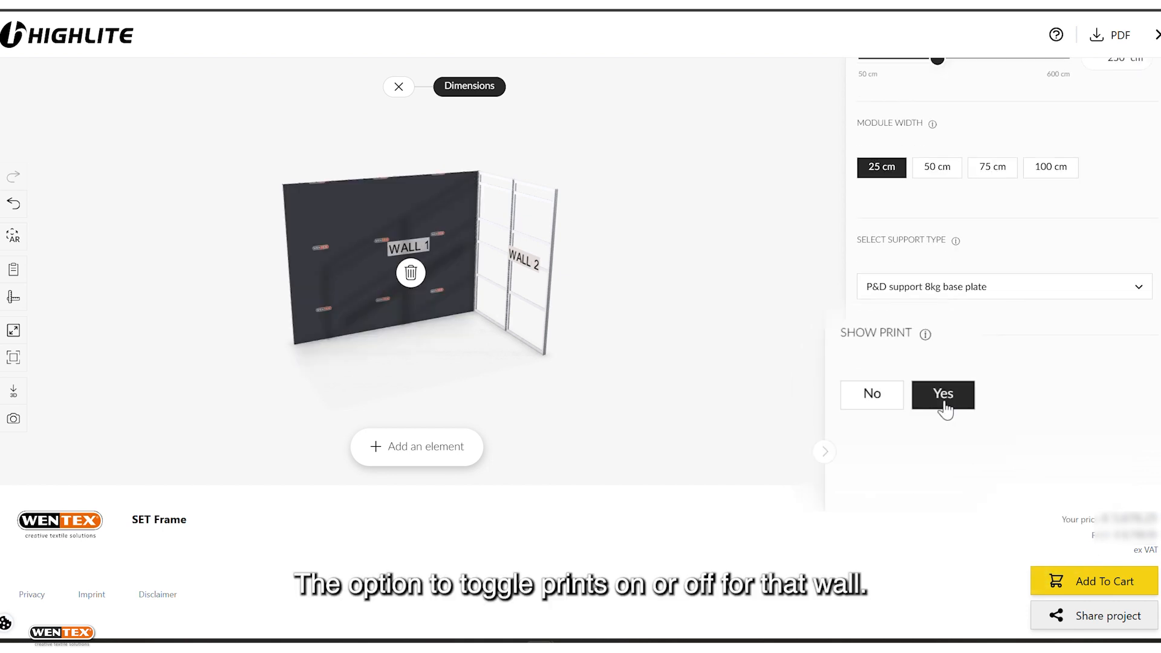
pyautogui.click(883, 400)
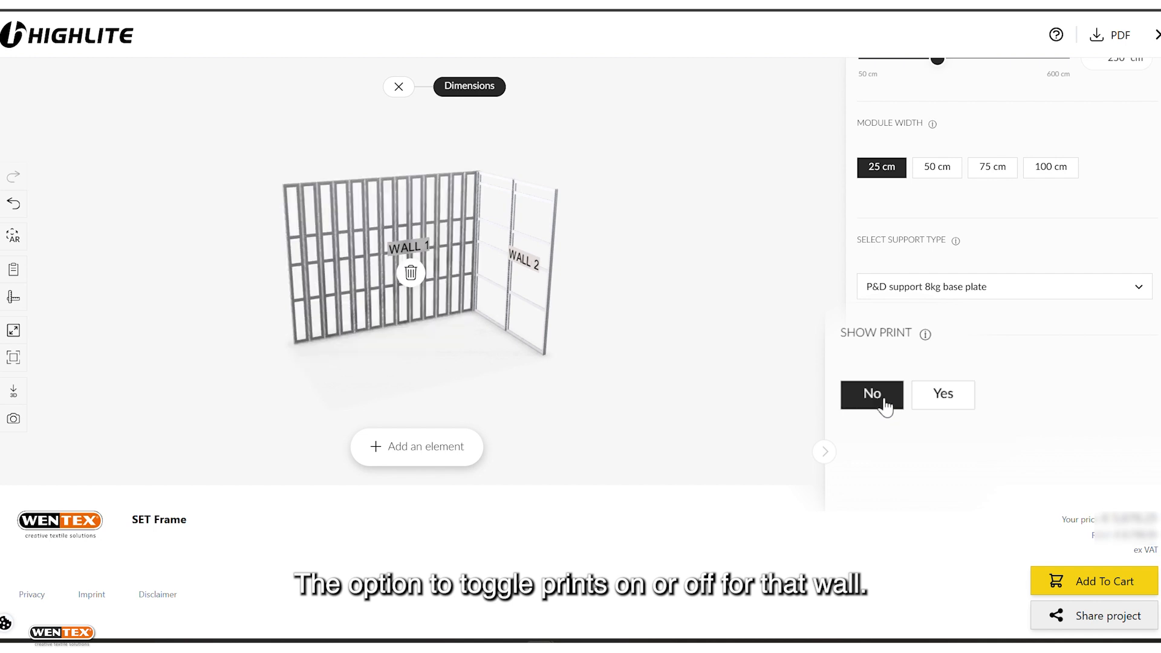
pyautogui.click(941, 401)
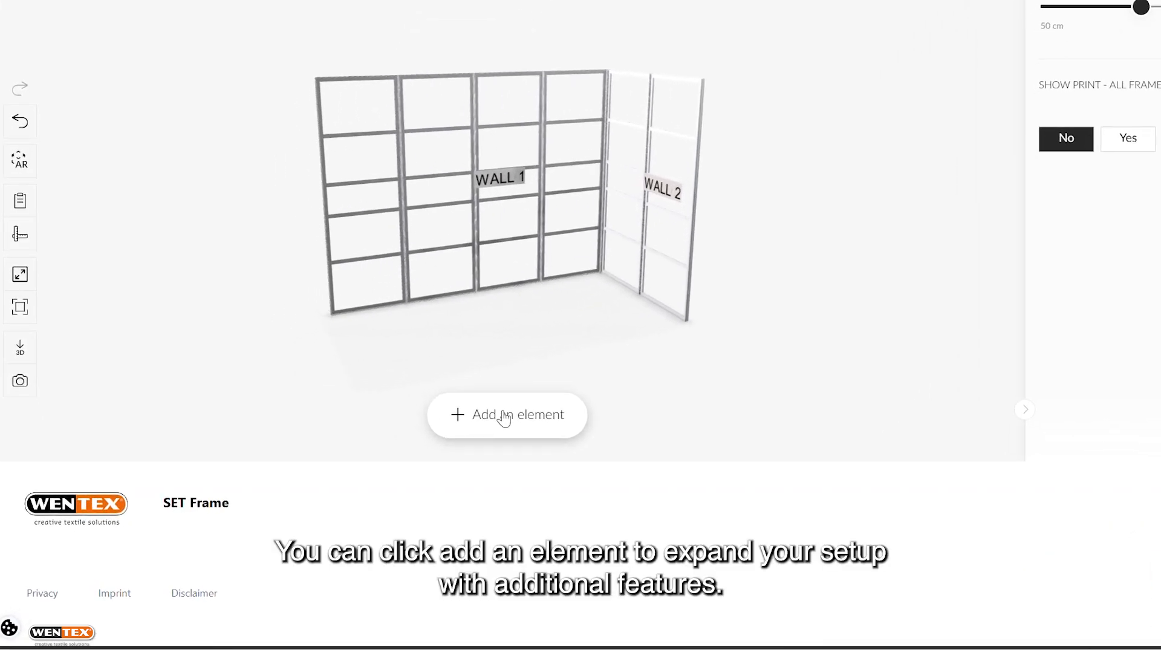
# Step: Add a Wall element at the free end of Wall 2, running parallel to Wall 1 and away from it
pyautogui.click(504, 416)
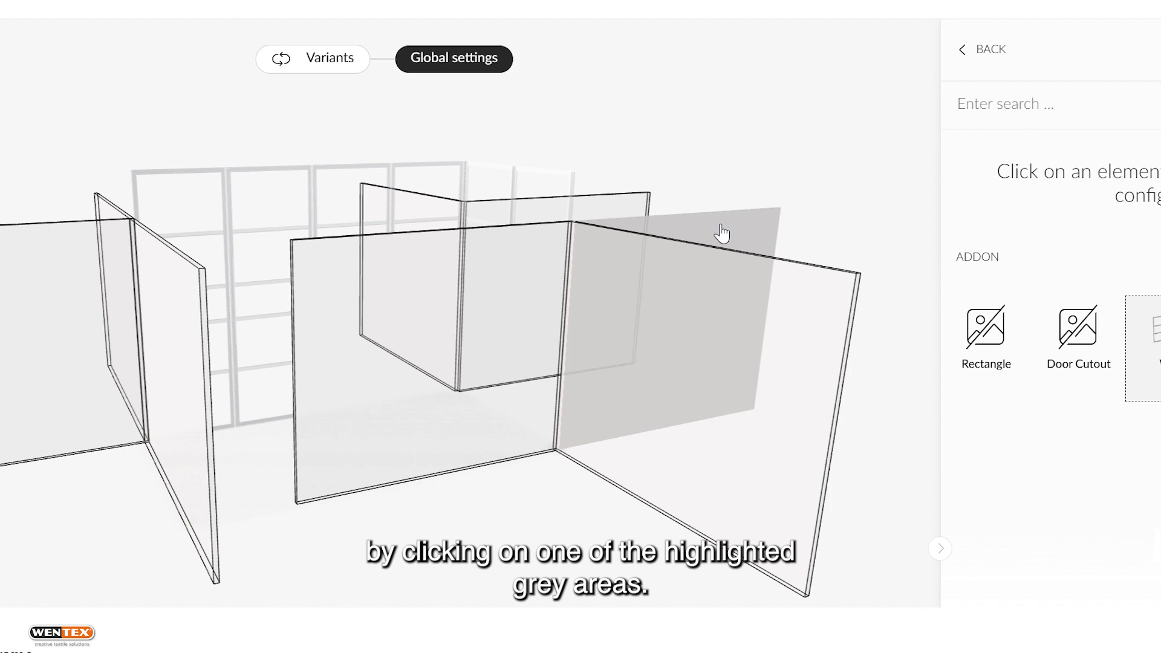
pyautogui.click(721, 233)
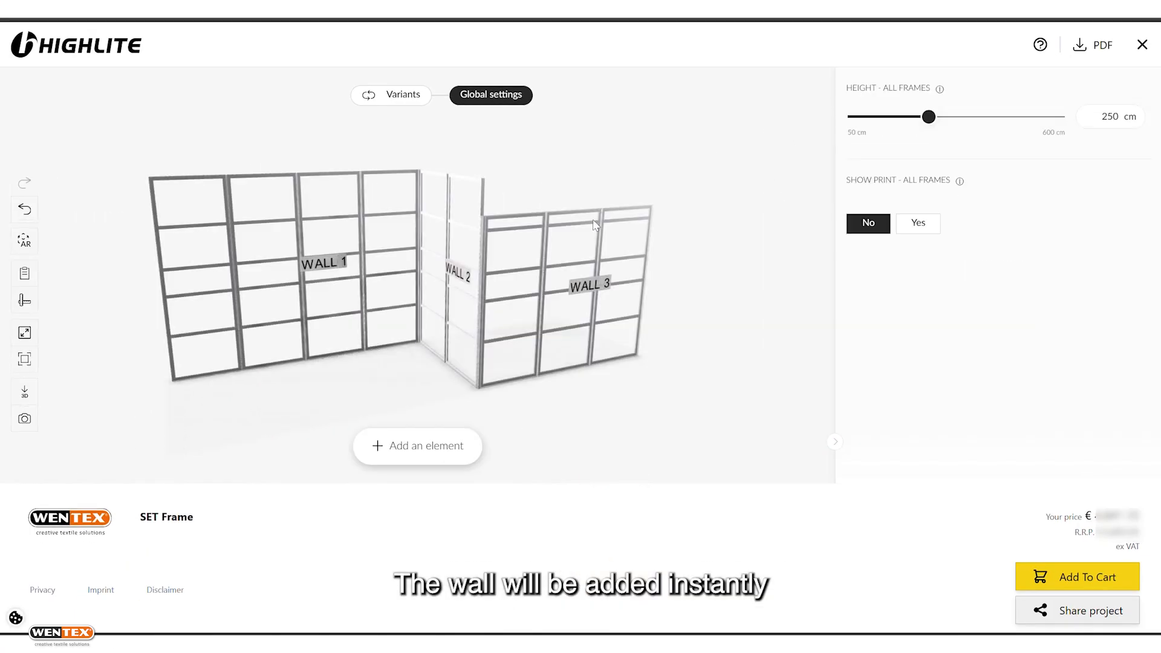
# Step: Add a Door Cutout element across the two middle modules of Wall 1
pyautogui.click(432, 446)
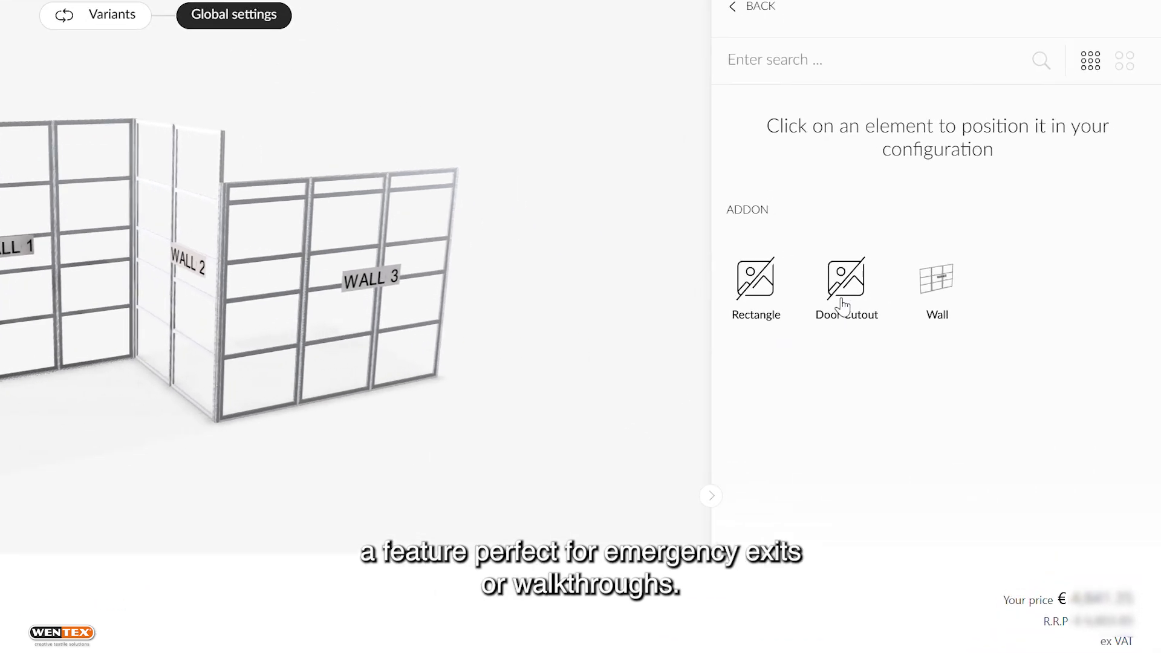
pyautogui.click(844, 306)
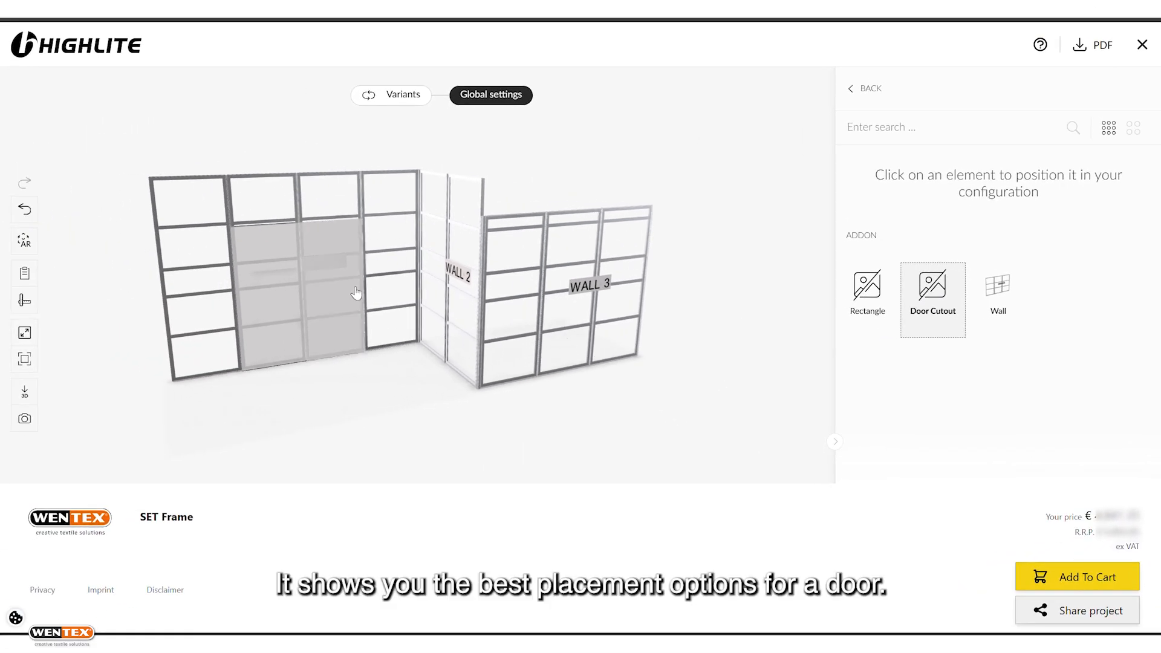
pyautogui.click(356, 294)
pyautogui.click(293, 291)
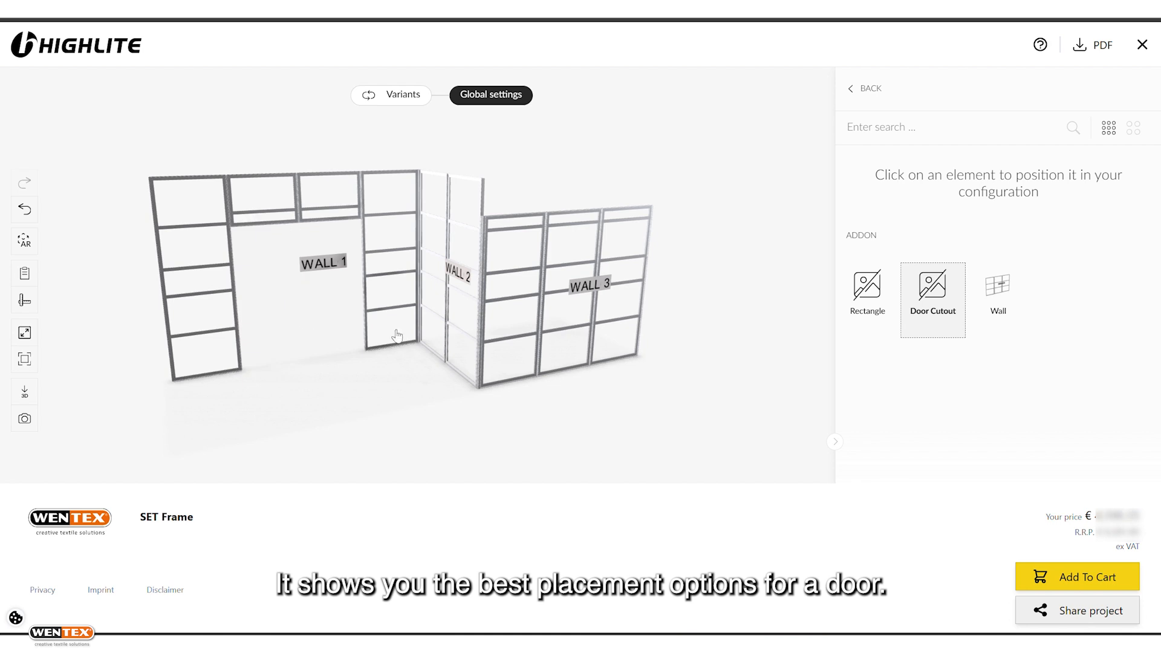
pyautogui.click(852, 92)
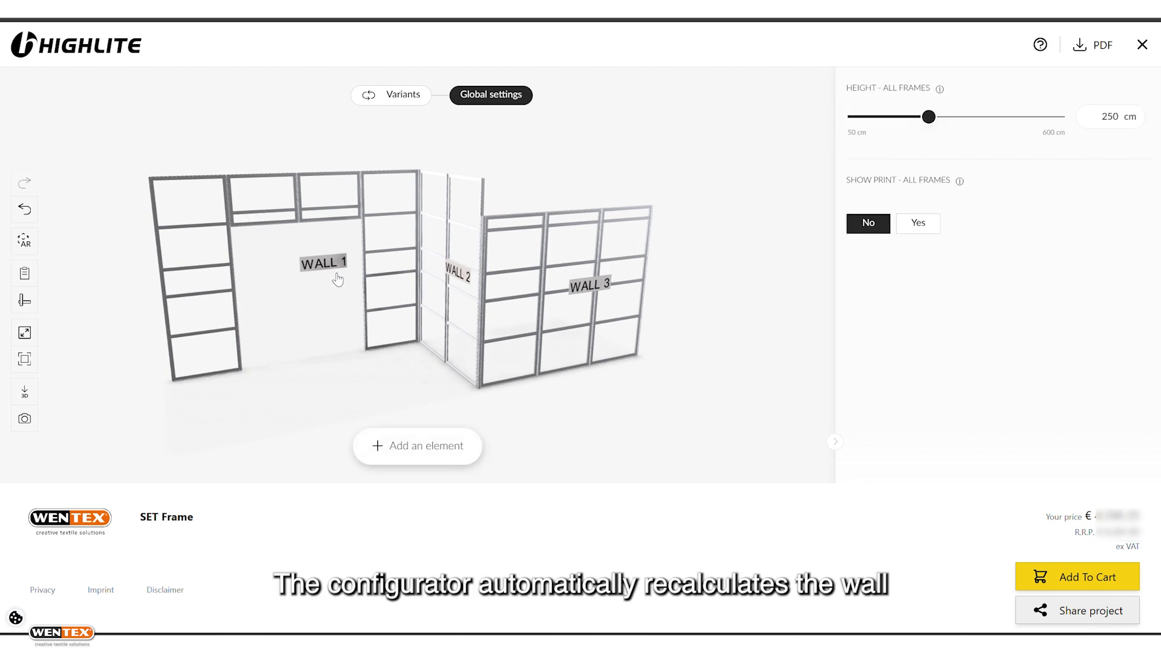
# Step: Add a Rectangle element as a boxed frame in front of the Wall 1 side of the structure
pyautogui.click(411, 446)
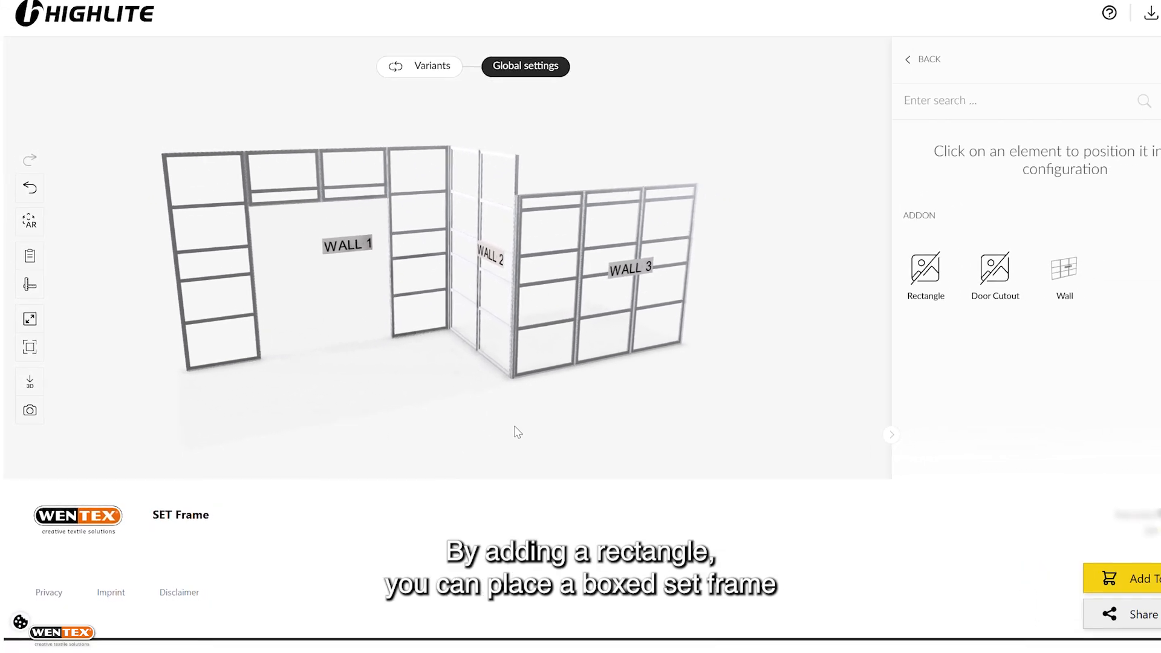
pyautogui.moveTo(921, 268); pyautogui.dragTo(858, 303)
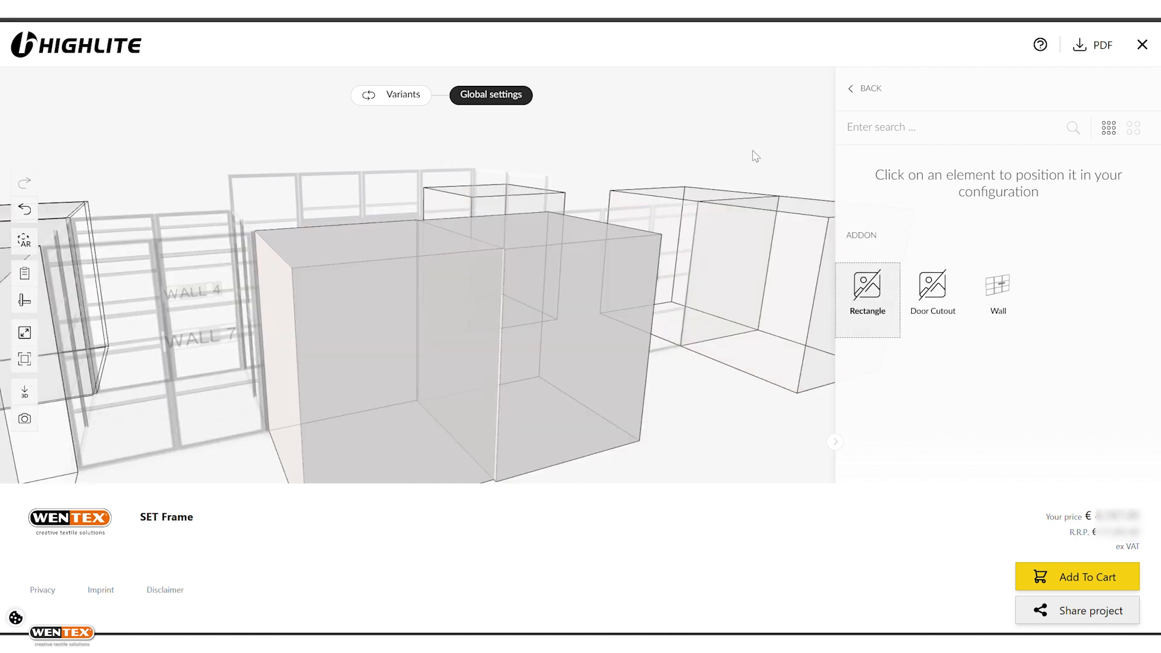
pyautogui.click(863, 93)
pyautogui.moveTo(381, 417); pyautogui.dragTo(453, 417)
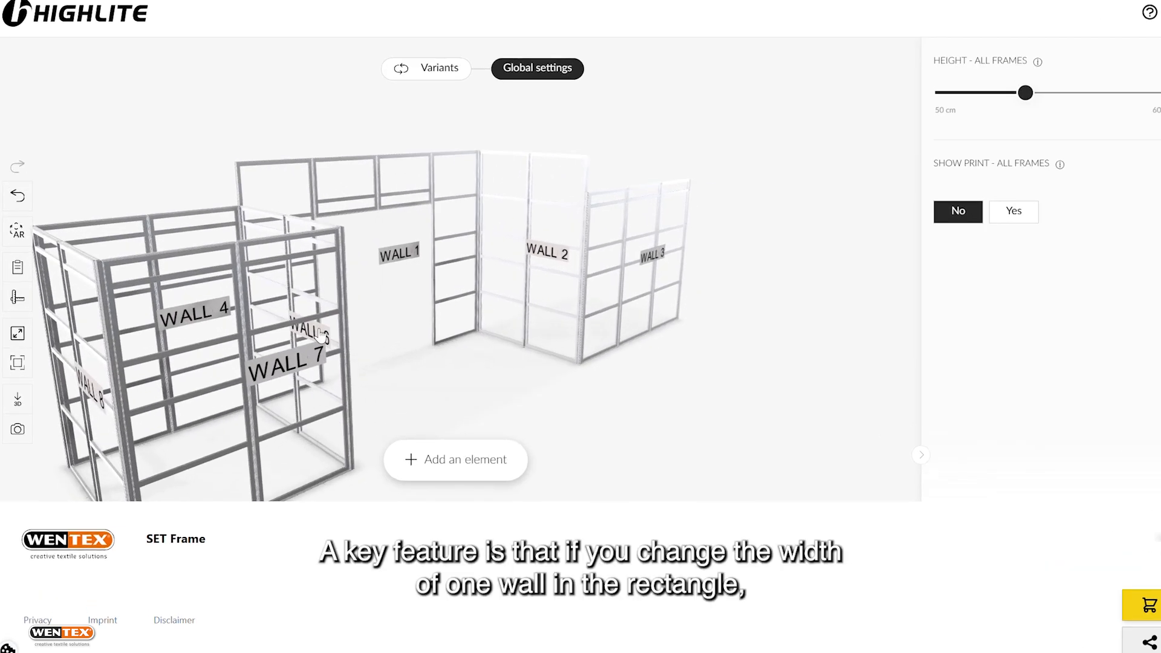
# Step: Set the width of Wall 6 in the rectangle to 350 cm
pyautogui.click(321, 335)
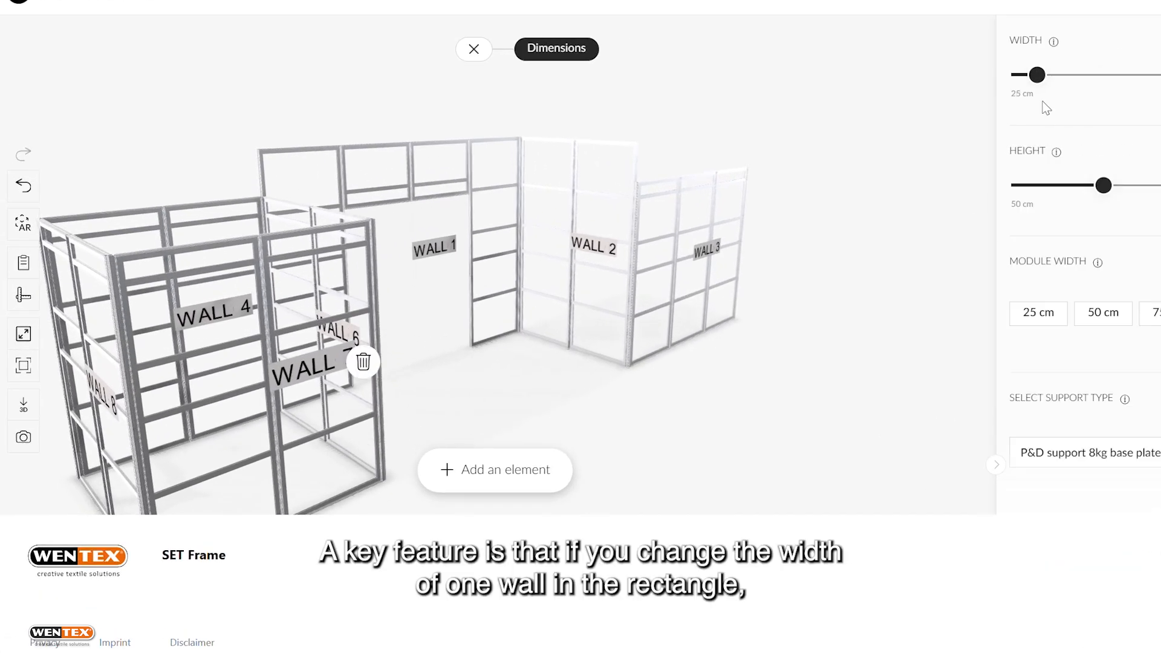
pyautogui.moveTo(1037, 75); pyautogui.dragTo(1048, 74)
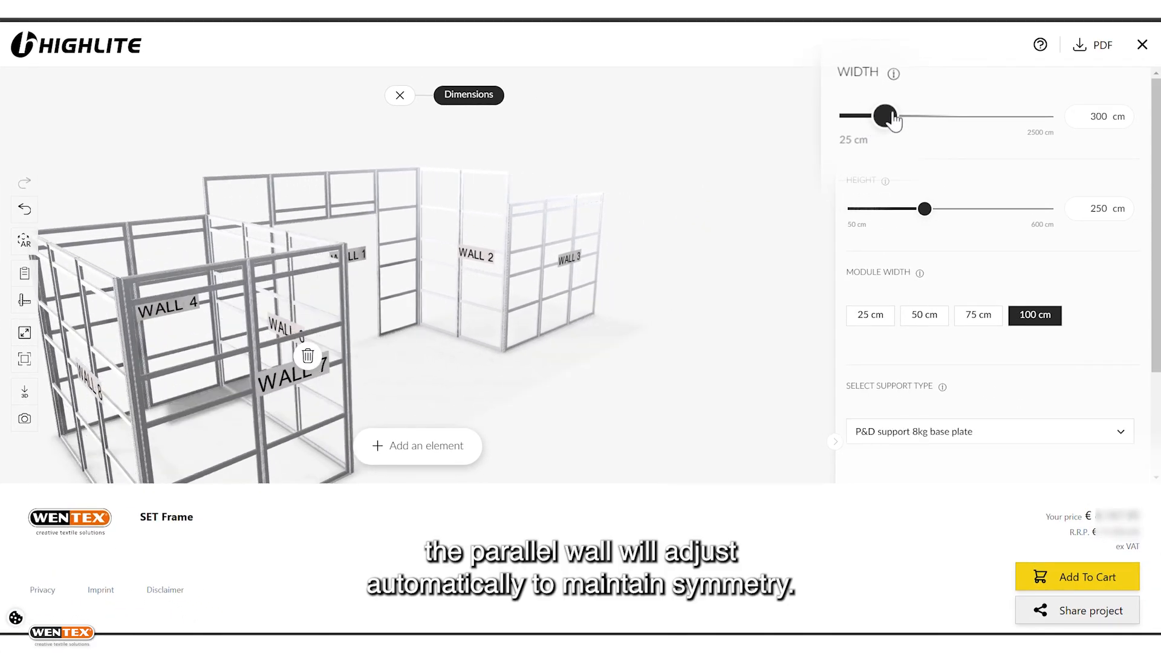
pyautogui.moveTo(892, 118)
pyautogui.mouseDown()
pyautogui.moveTo(881, 119)
pyautogui.moveTo(905, 121)
pyautogui.moveTo(884, 120)
pyautogui.mouseUp()
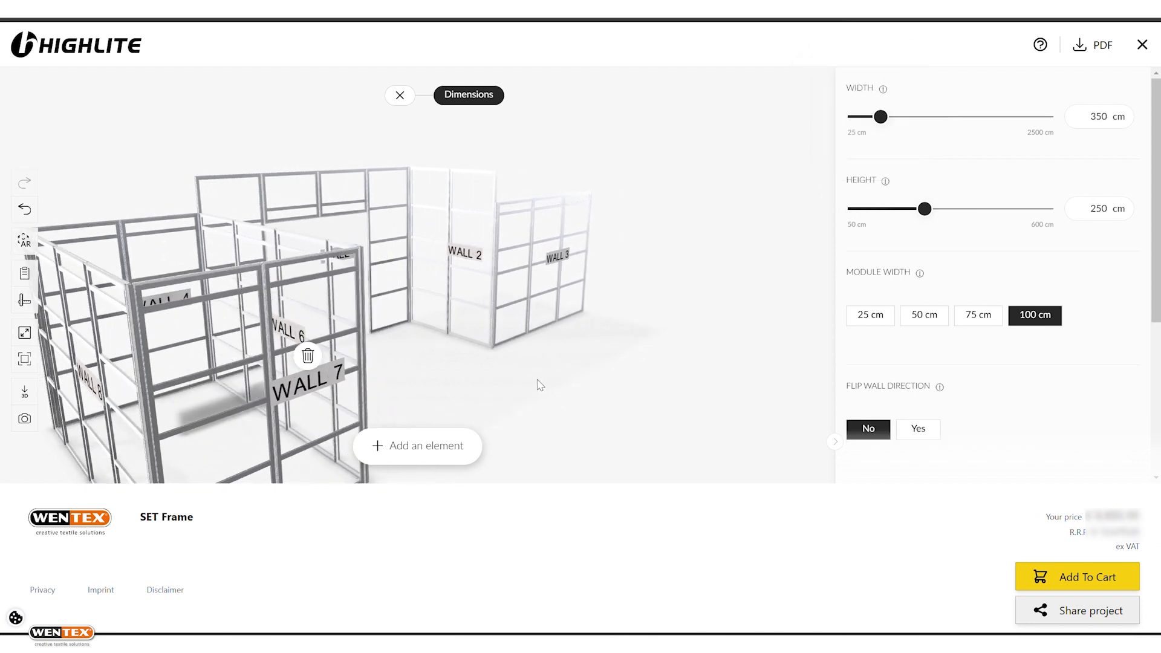
# Step: Try flipping the direction of Wall 8 in the rectangle and return the flip option to No
pyautogui.scroll(-3, 538, 379)
pyautogui.moveTo(541, 367); pyautogui.dragTo(609, 364)
pyautogui.click(293, 351)
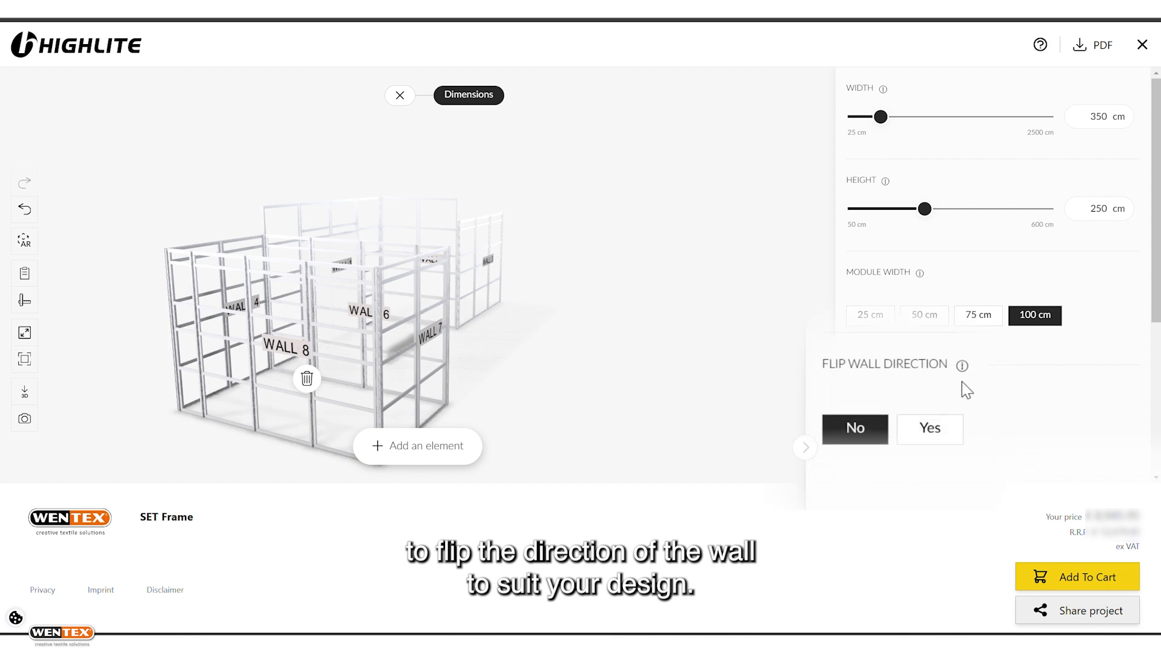
pyautogui.click(925, 430)
pyautogui.click(871, 440)
pyautogui.click(936, 433)
pyautogui.click(861, 437)
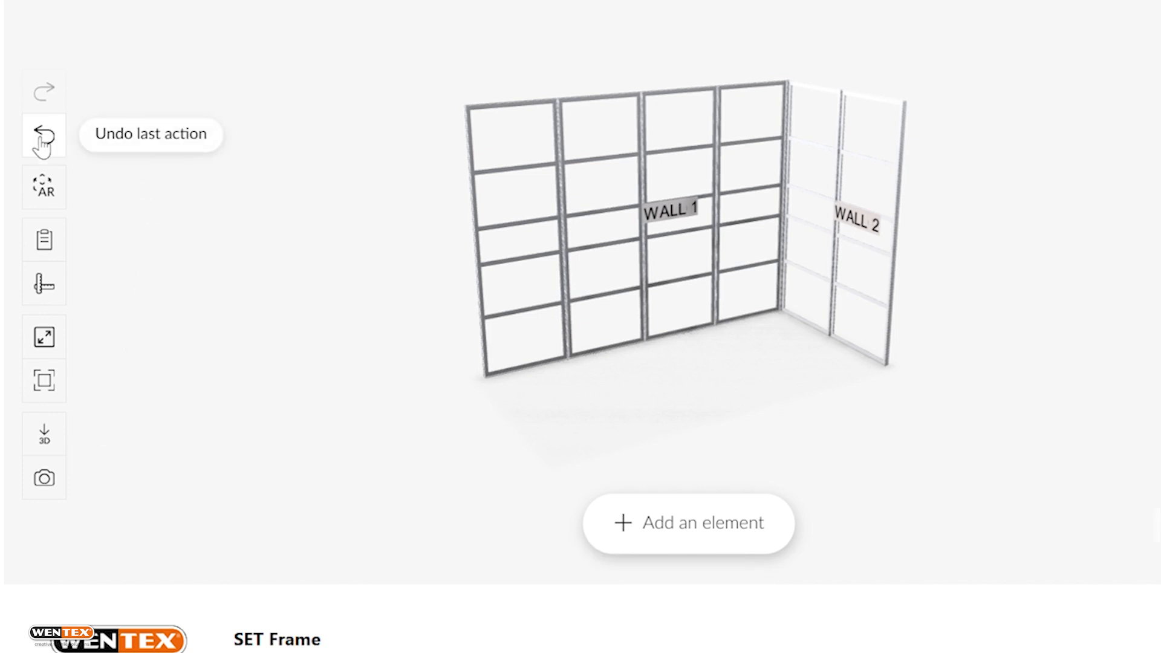
# Step: Review the L-shape's part list and its overall measurements in the 3D view
pyautogui.click(43, 240)
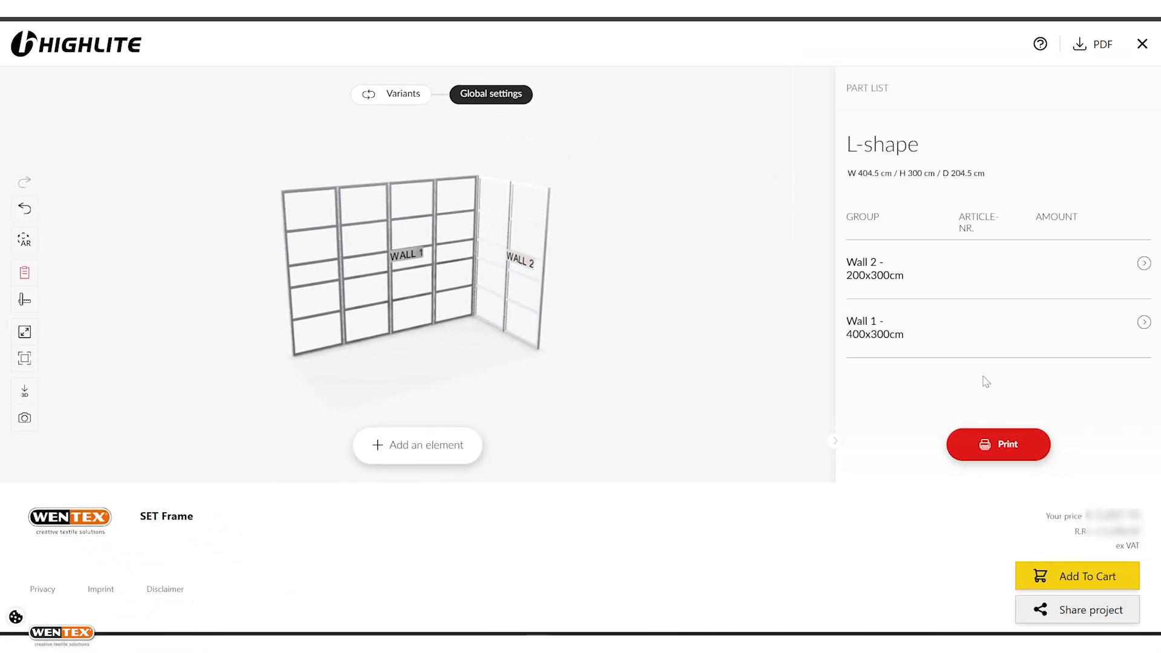
pyautogui.click(29, 278)
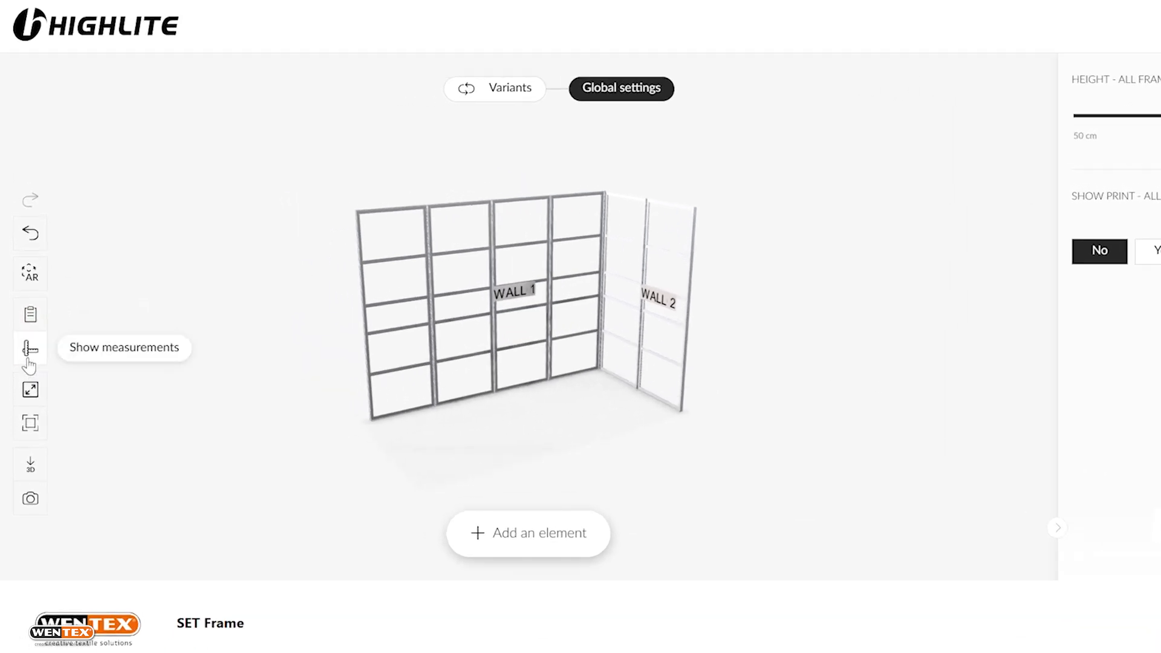
pyautogui.click(24, 299)
pyautogui.scroll(3, 382, 465)
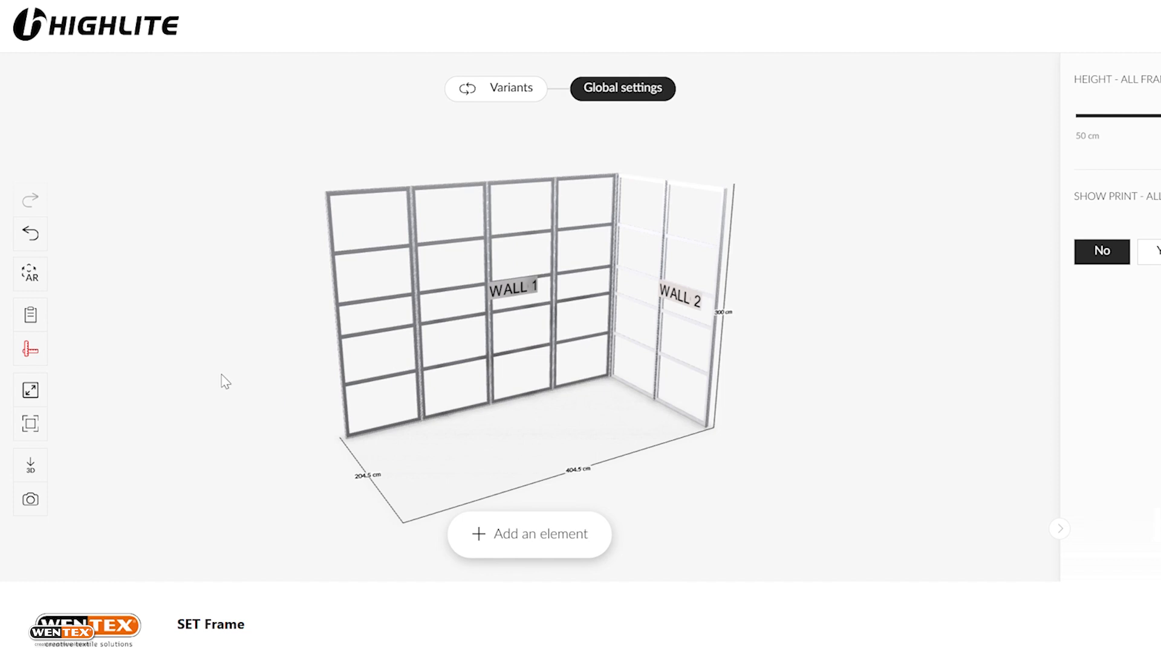
pyautogui.click(24, 359)
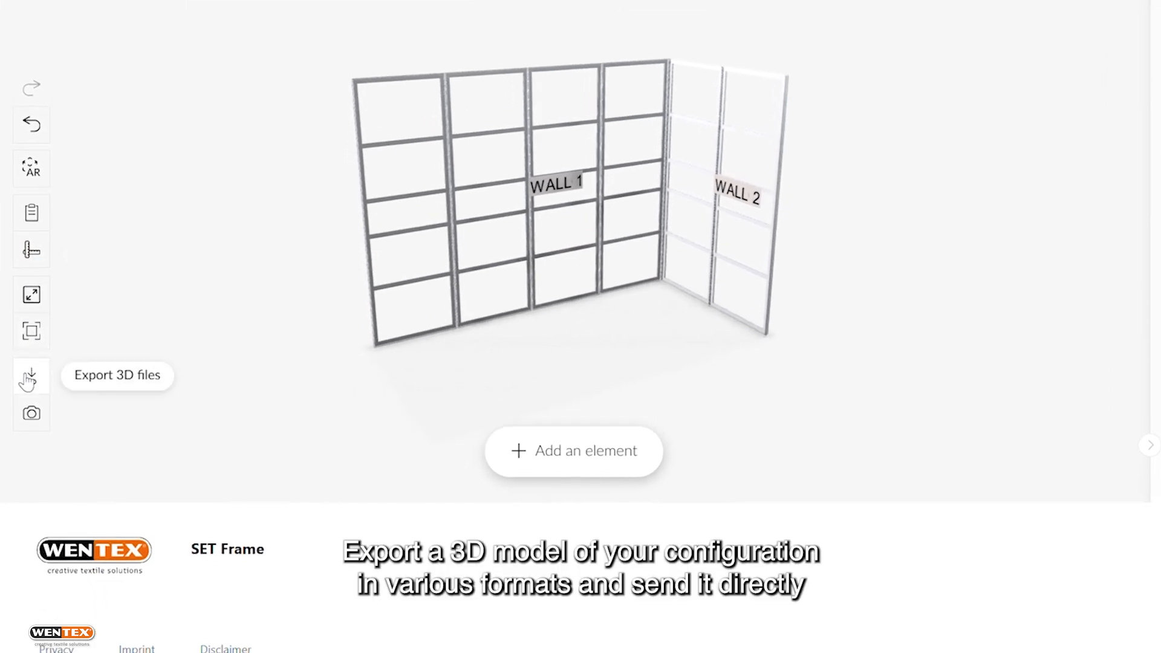
# Step: Review the file types offered for downloading the 3D data and leave without requesting a link
pyautogui.click(28, 379)
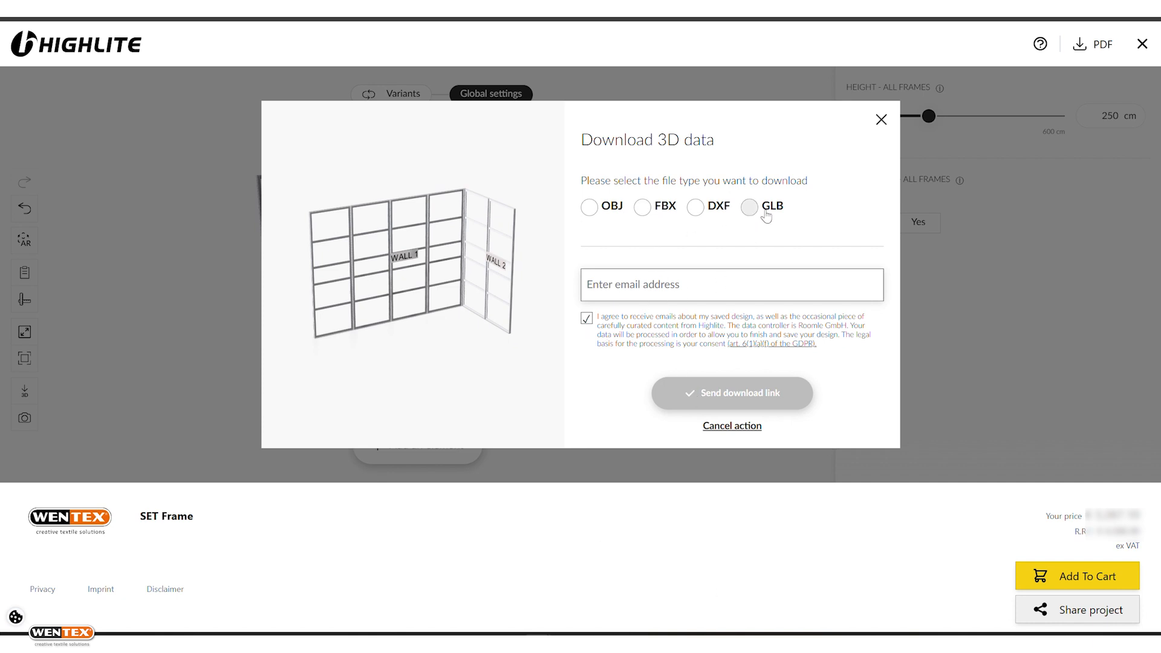
pyautogui.click(881, 120)
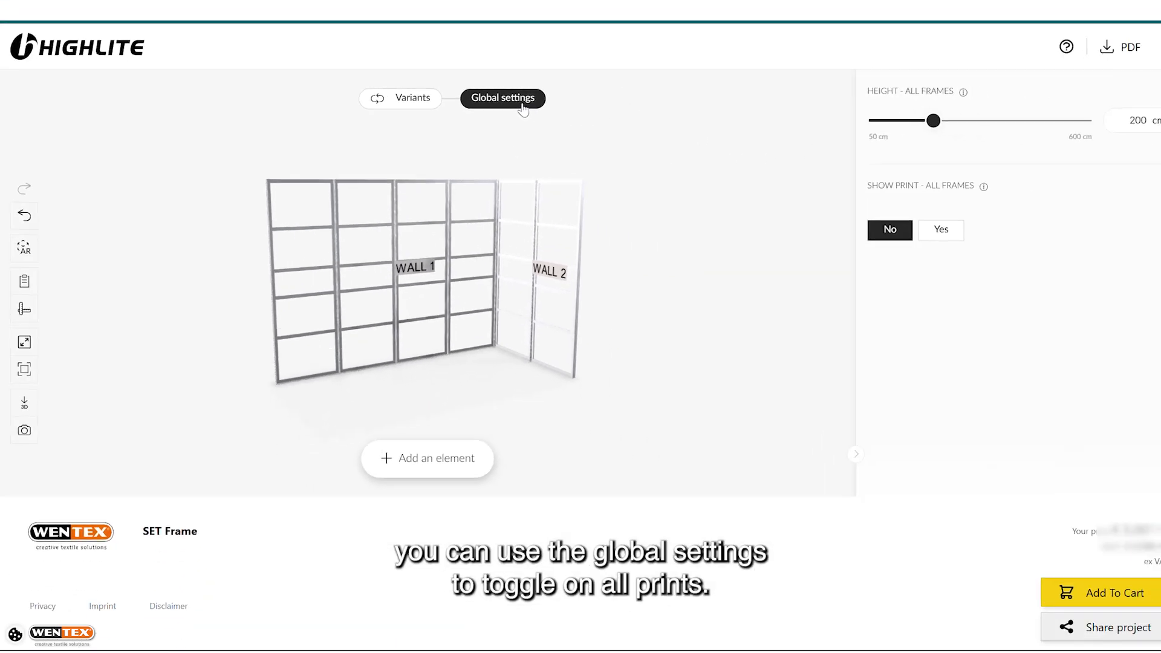
# Step: Show the print on all frames and download the configuration overview as a PDF
pyautogui.click(819, 285)
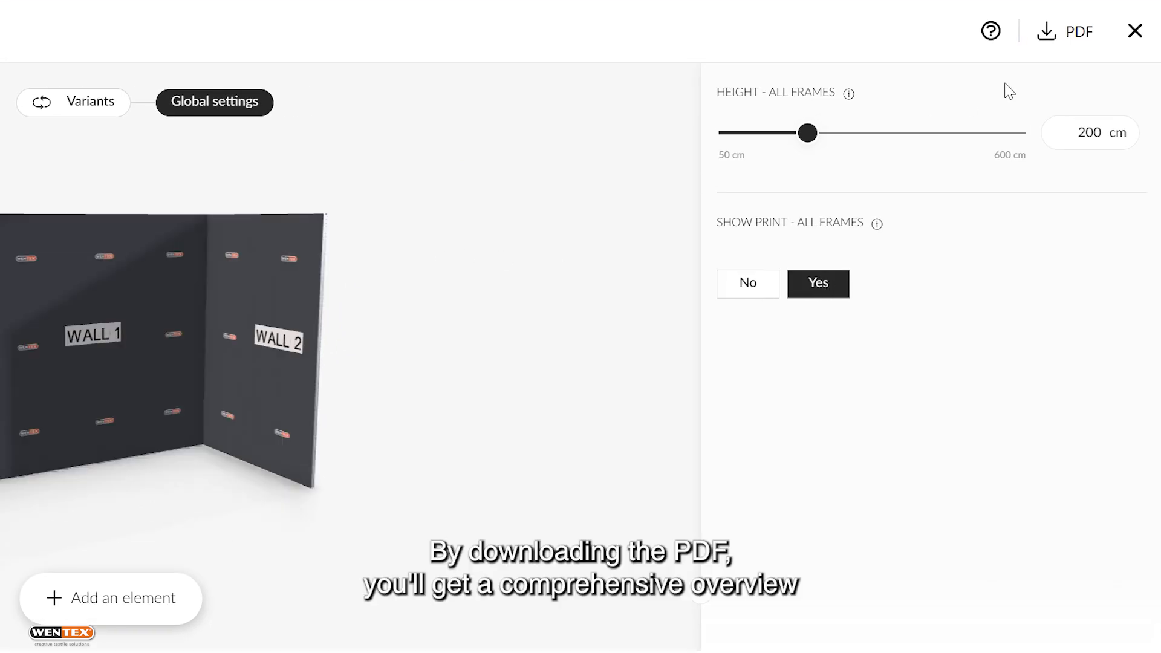
pyautogui.click(1048, 31)
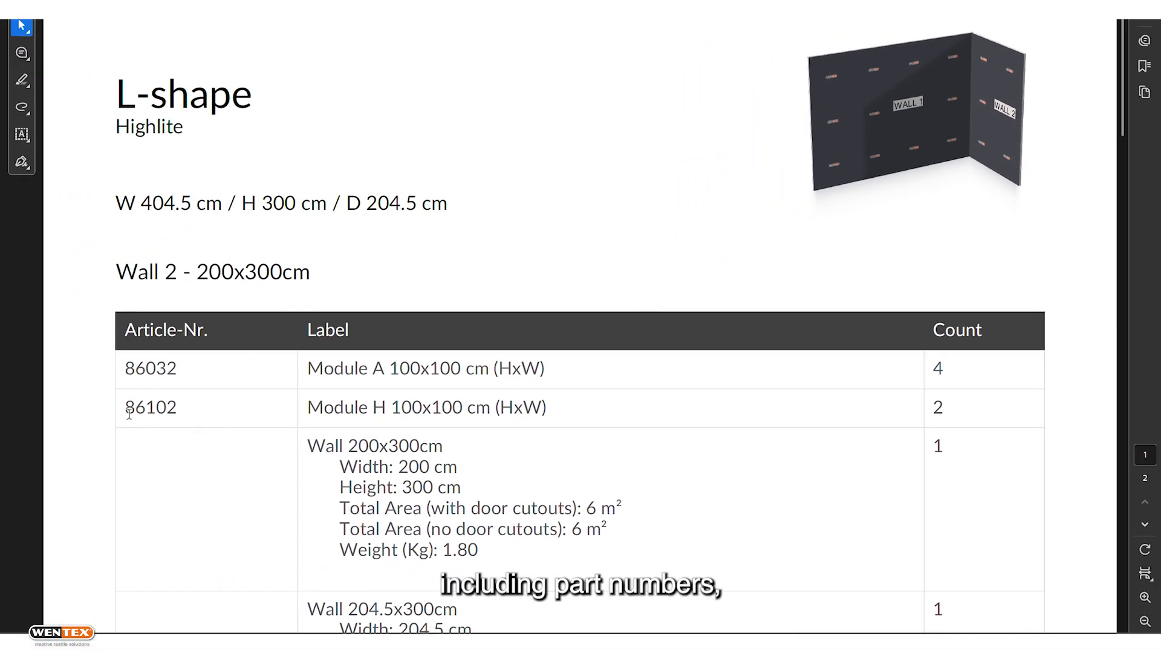
# Step: Review the article numbers, module counts, print sizes and weights listed for Wall 2 in the PDF
pyautogui.scroll(-2, 285, 440)
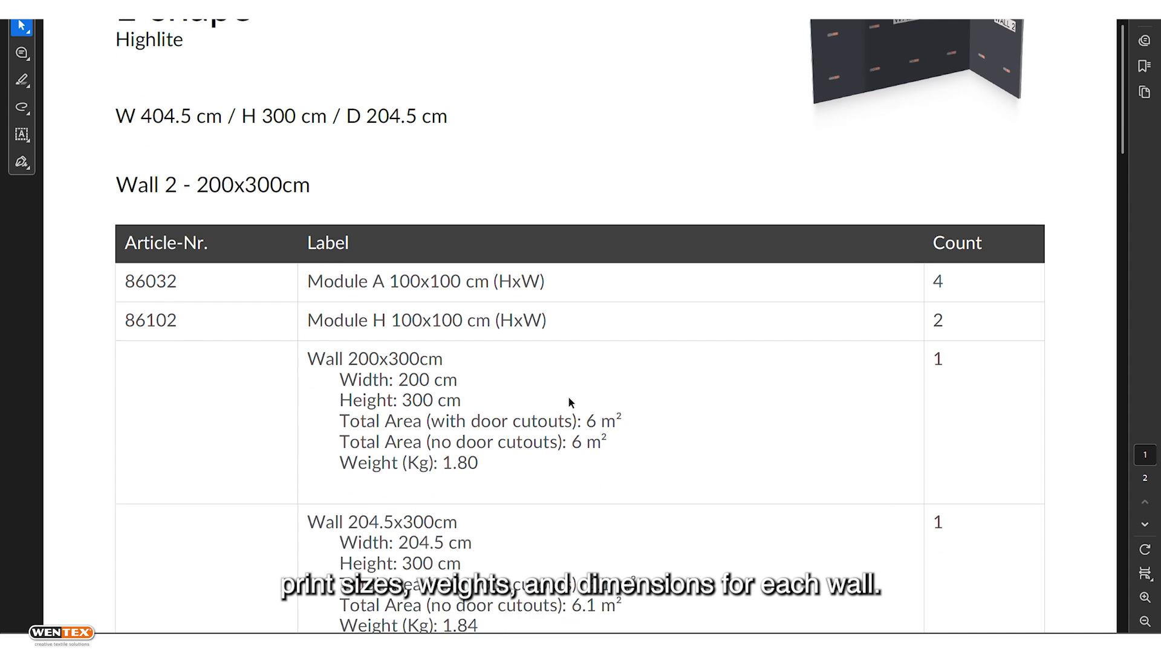
pyautogui.scroll(-3, 456, 414)
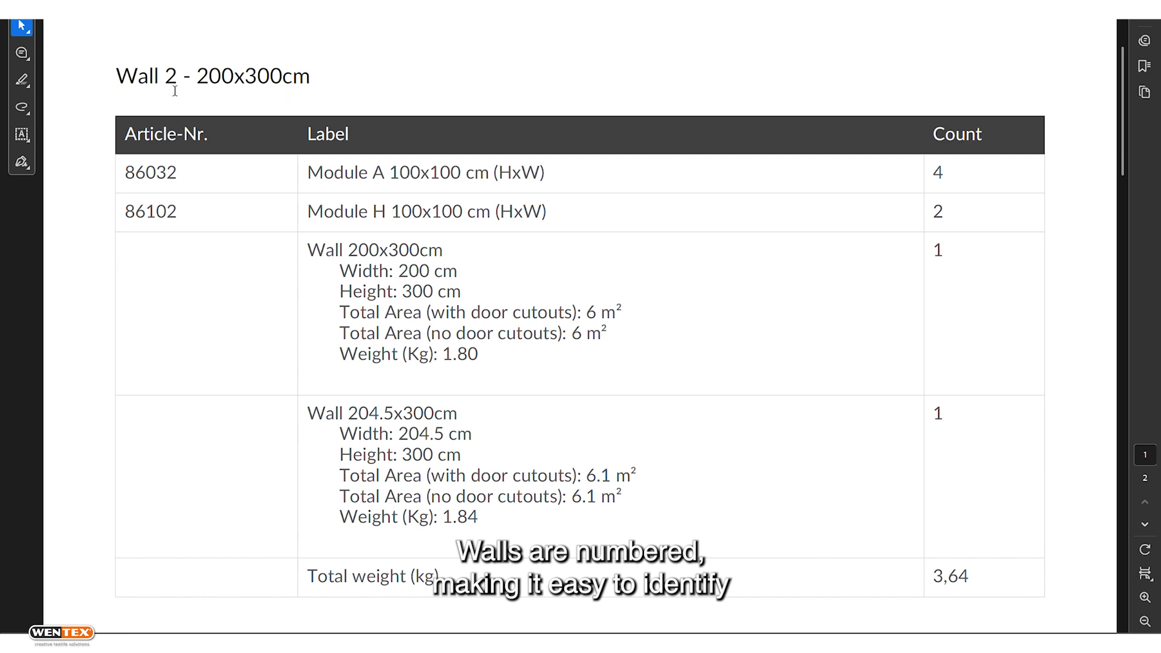
pyautogui.scroll(2, 303, 85)
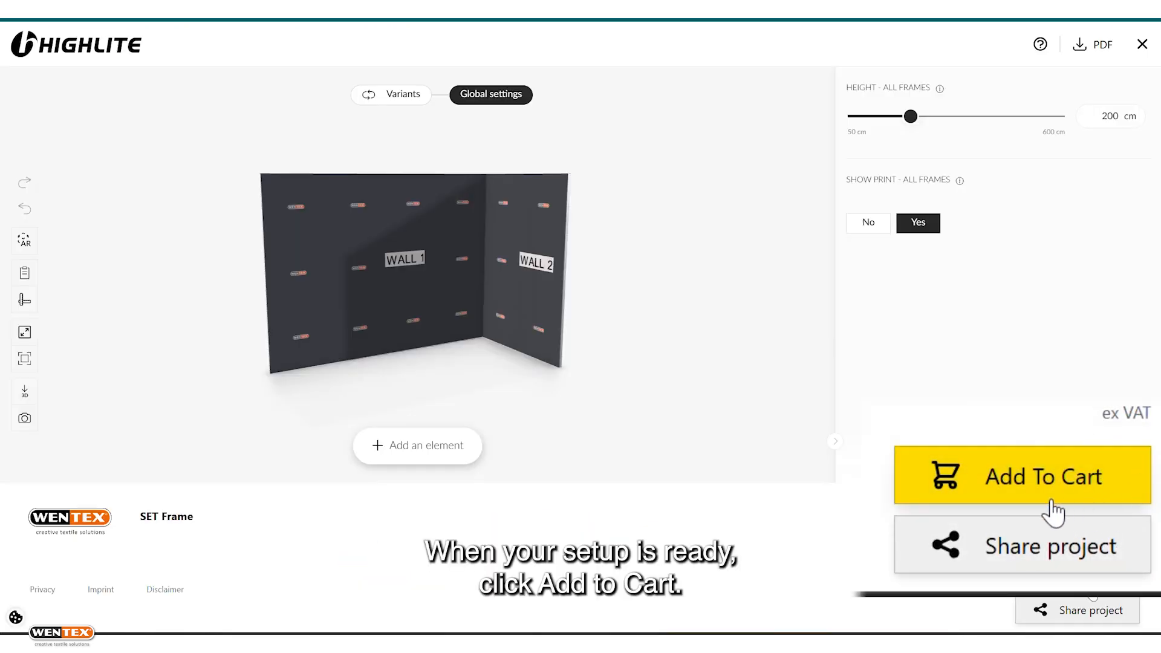
# Step: Add the L-shape configuration to the shopping cart and expand its part list
pyautogui.click(1042, 576)
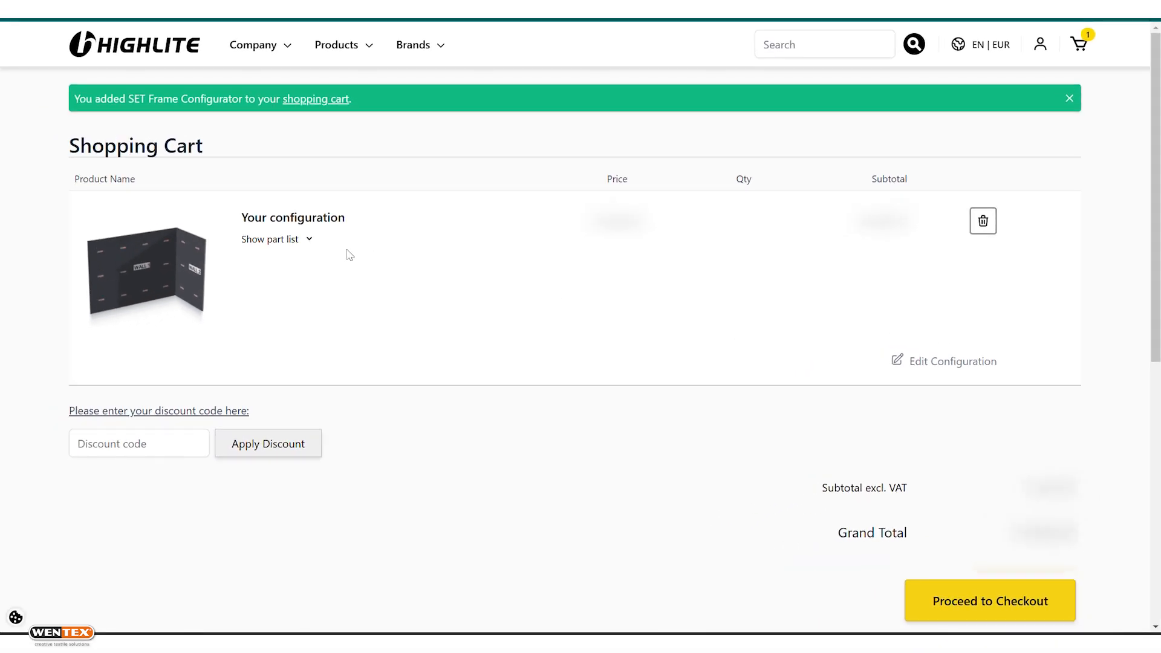
pyautogui.click(315, 243)
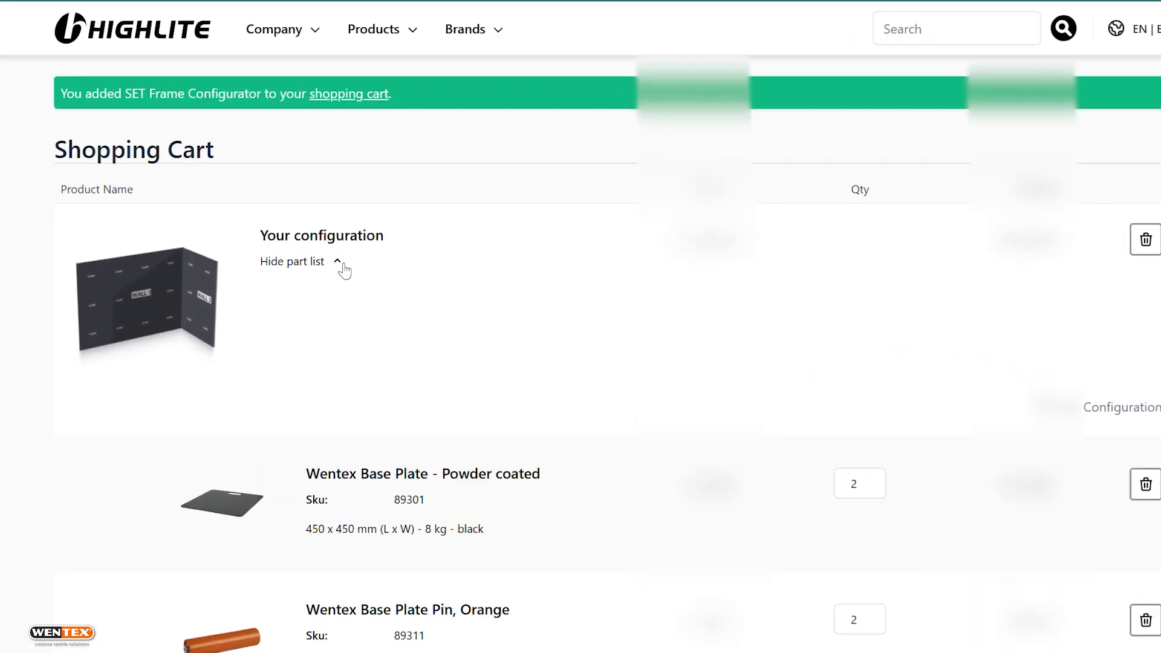
pyautogui.scroll(-3, 320, 346)
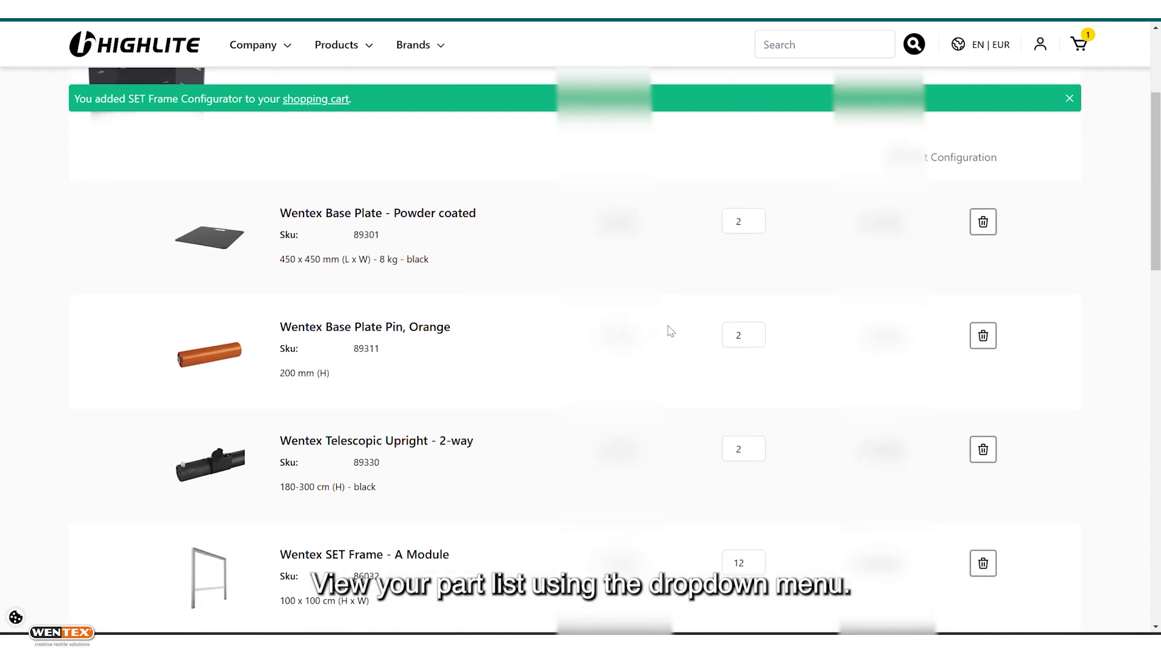
# Step: Remove Wentex Base Plate - Powder coated and Wentex Base Plate Pin, Orange from the cart, and collapse the part list
pyautogui.click(986, 225)
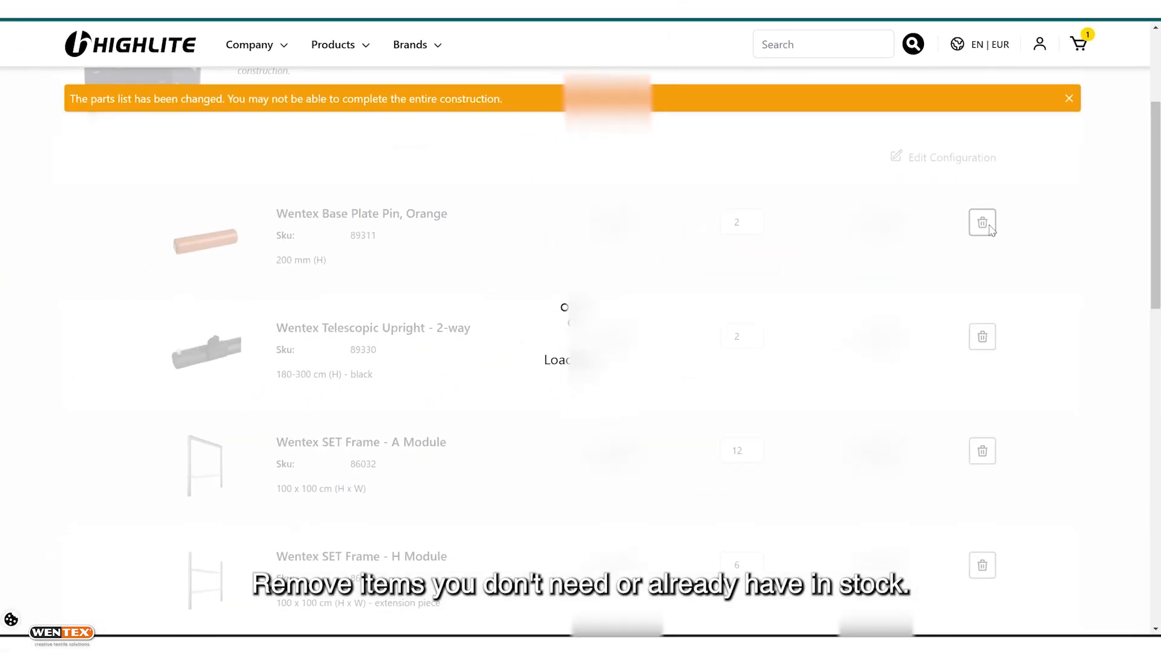
pyautogui.click(983, 222)
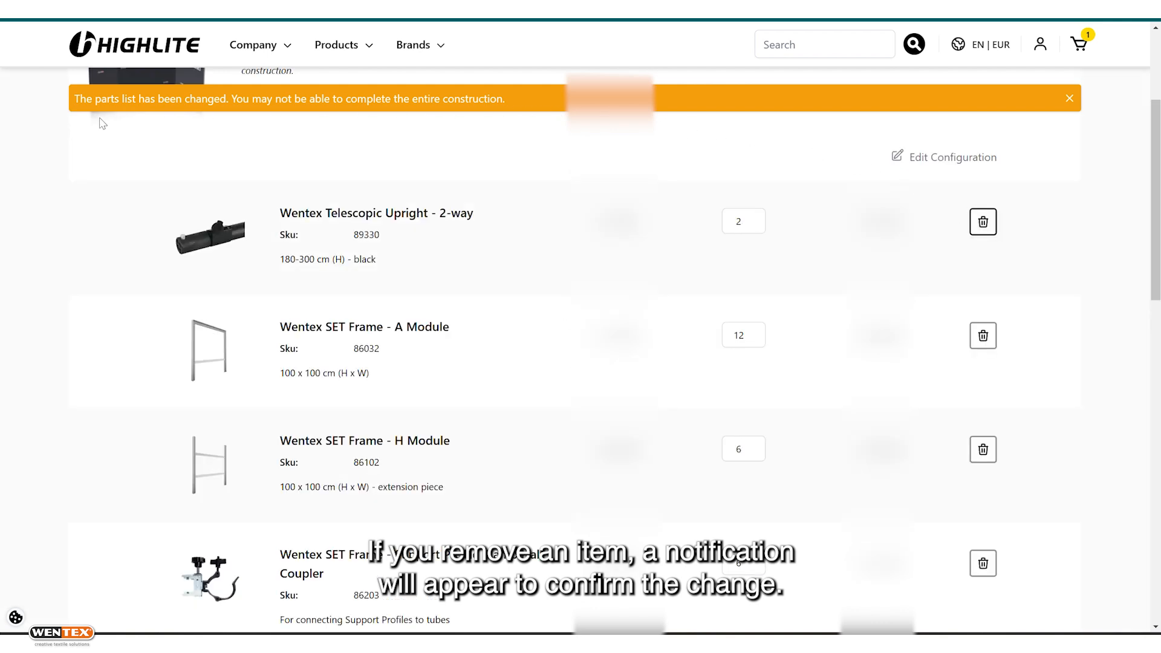
pyautogui.scroll(4, 442, 162)
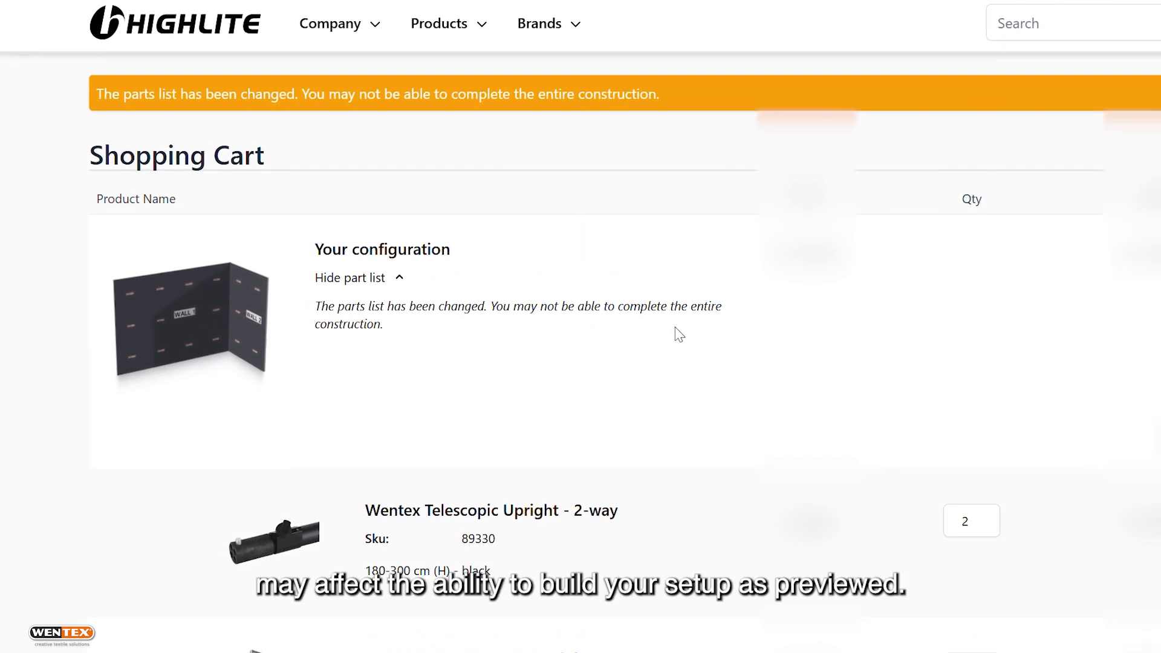
pyautogui.click(325, 247)
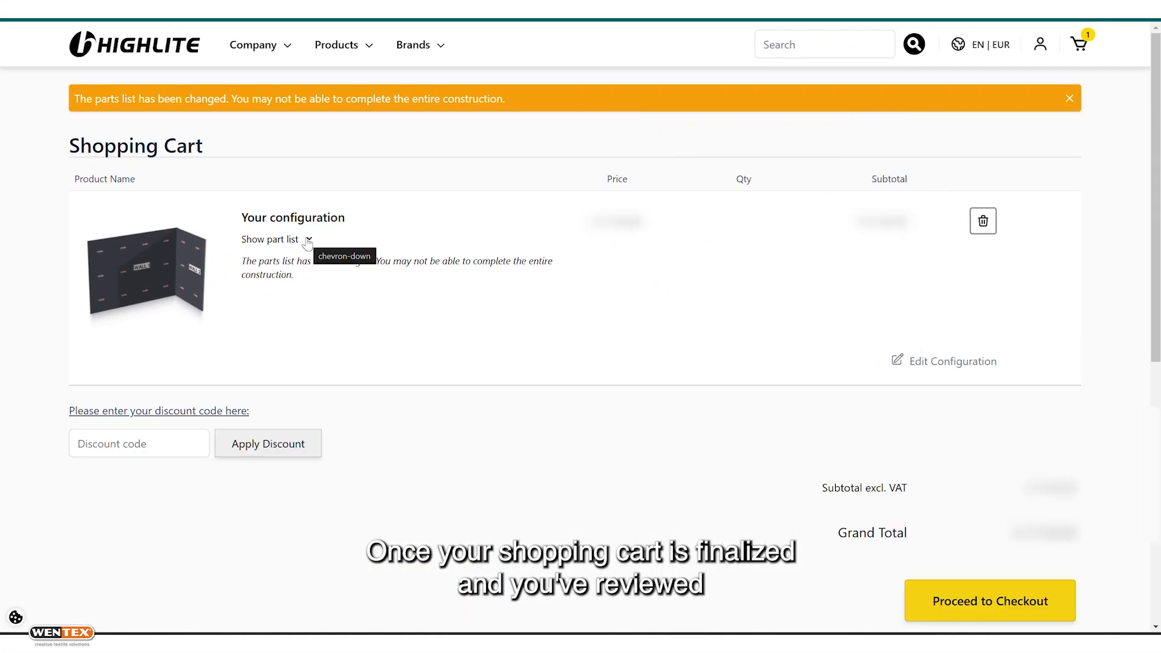